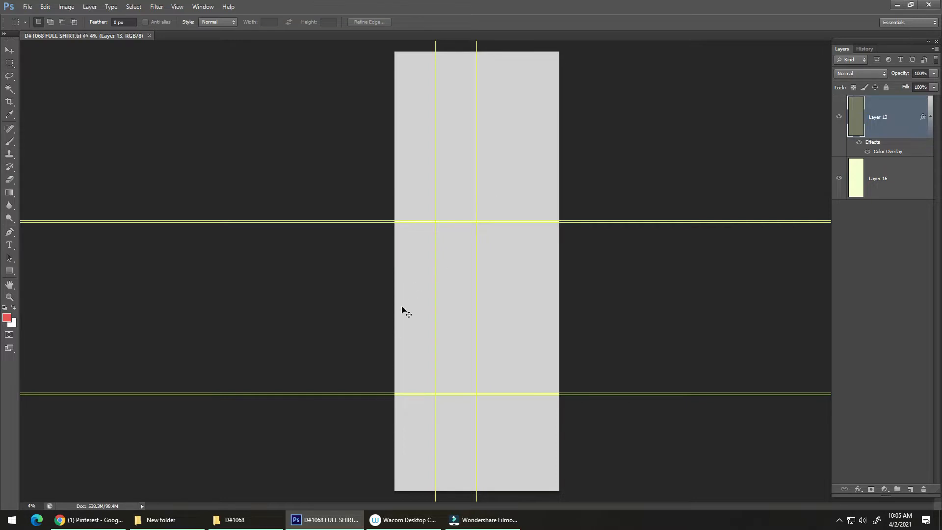
Step: Switch to File Explorer's folder of motif images and delete the duplicate file "2502e8955d195f450eed8836b81f1b54 (1).png"
key(v)
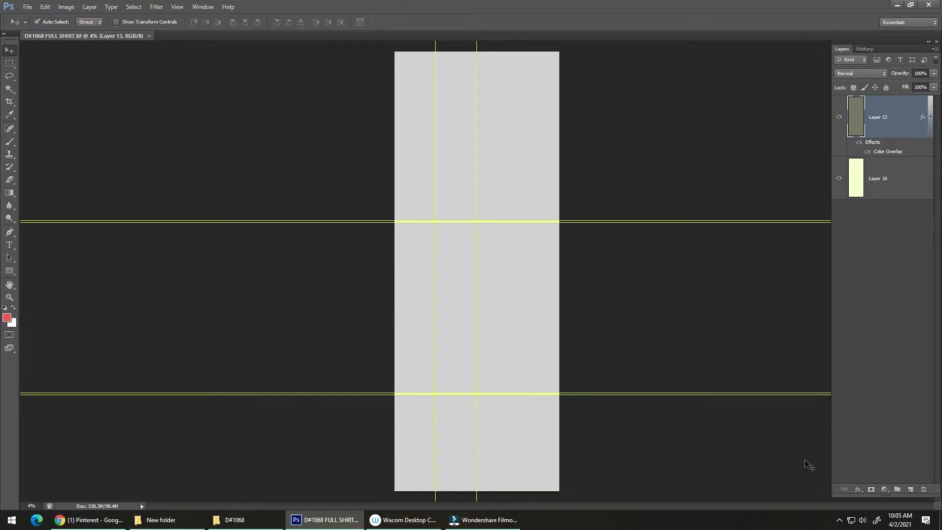
key(alt+Tab)
click(840, 519)
click(839, 520)
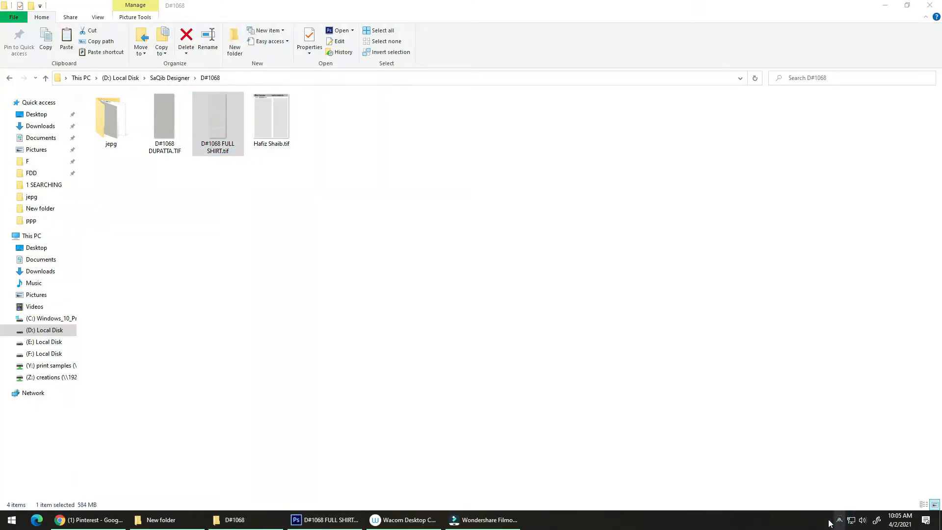
click(162, 520)
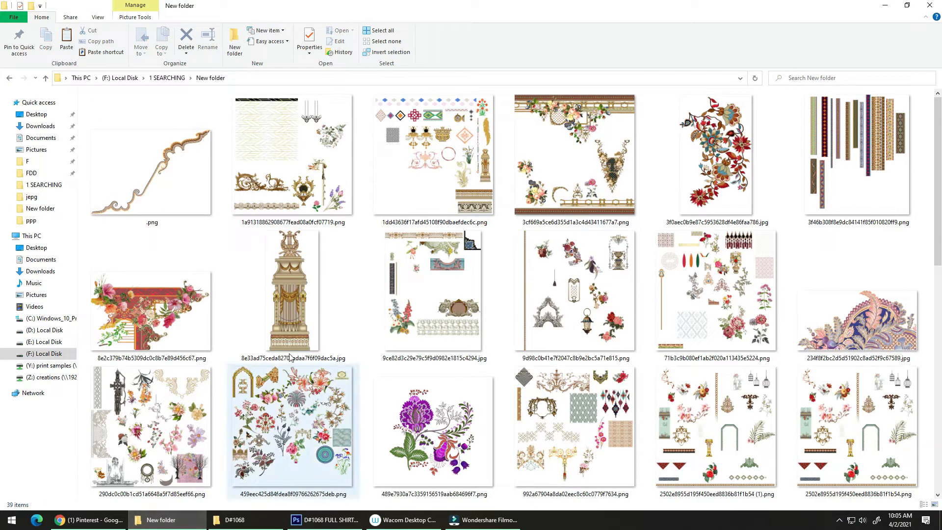
scroll(450, 180, down, 2)
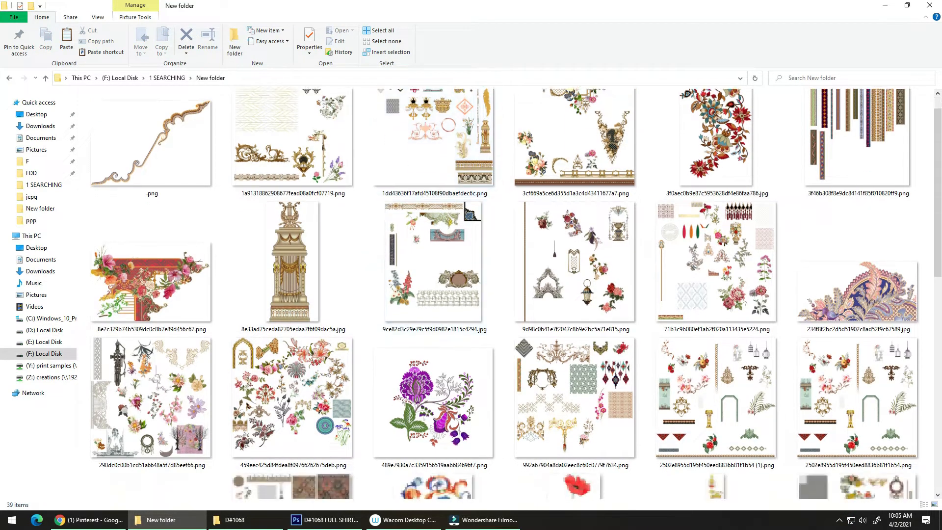
scroll(450, 181, down, 2)
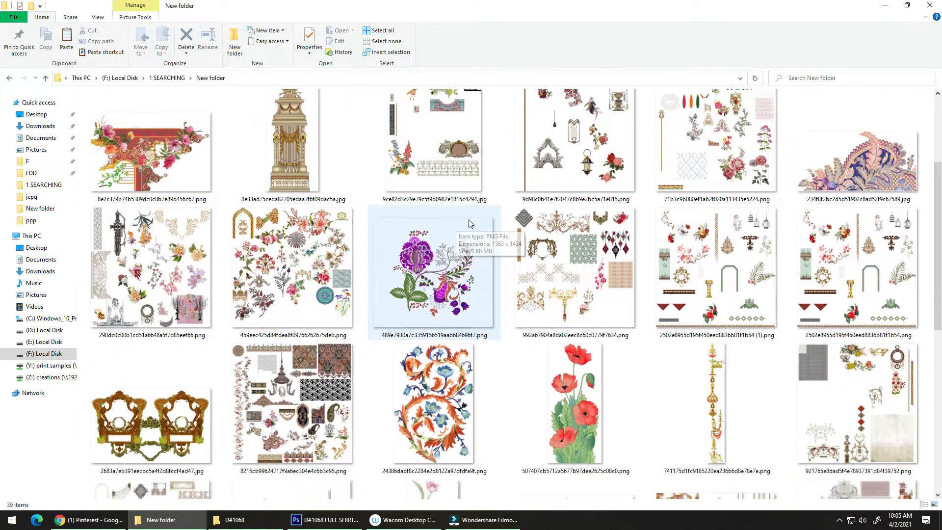
click(725, 275)
key(Delete)
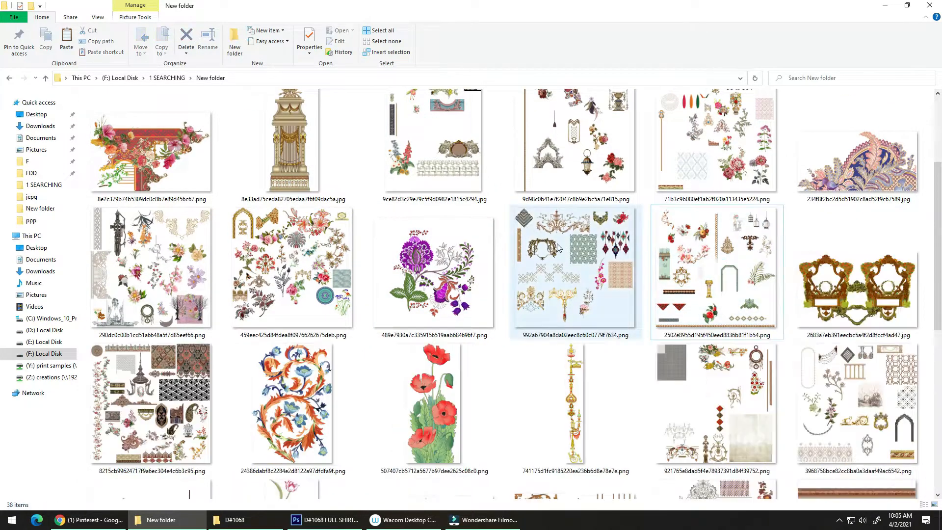
Step: Open f448b4449b841c47b48649d863f674b5.png in Photoshop and view its beige panel motif up close
scroll(375, 274, down, 2)
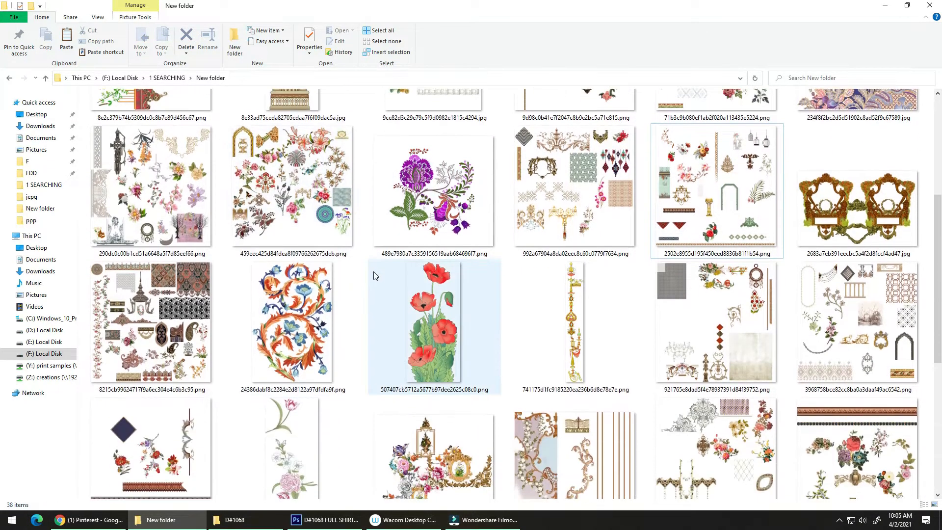
scroll(405, 293, down, 1)
scroll(400, 344, down, 3)
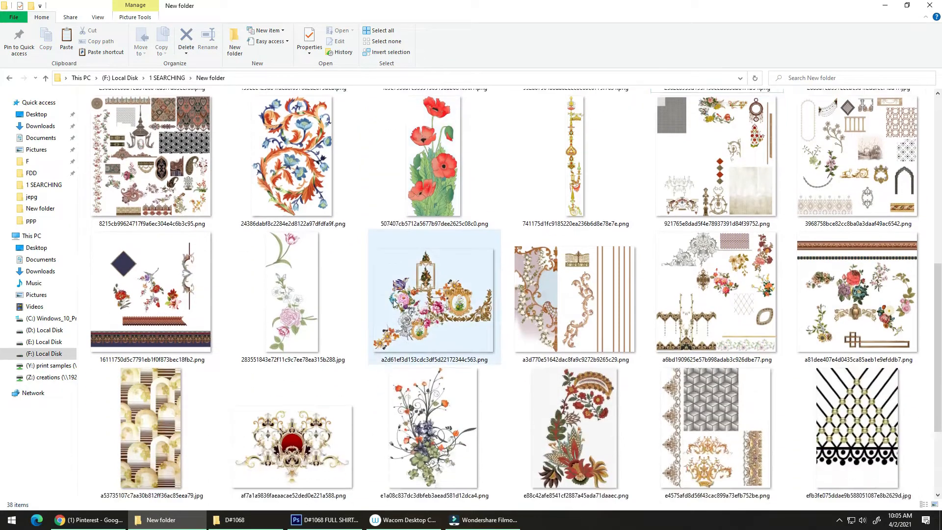
scroll(392, 319, down, 1)
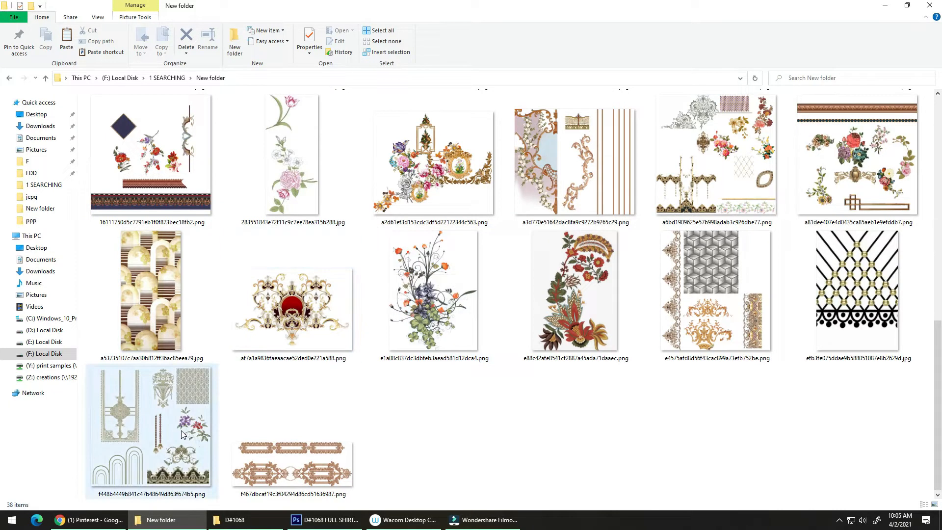
drag(181, 452, 877, 342)
key(alt+Tab)
key(alt+Tab)
key(alt+Tab)
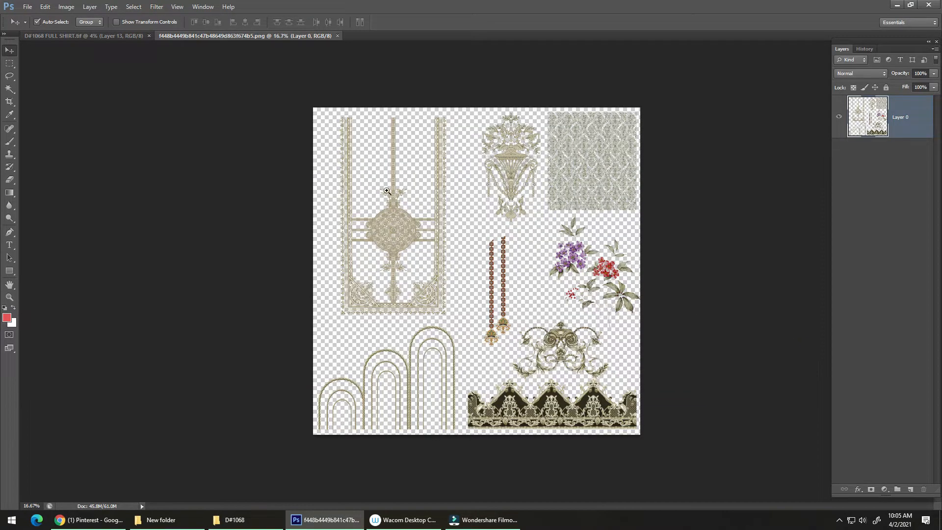
drag(389, 187, 473, 175)
drag(465, 242, 425, 245)
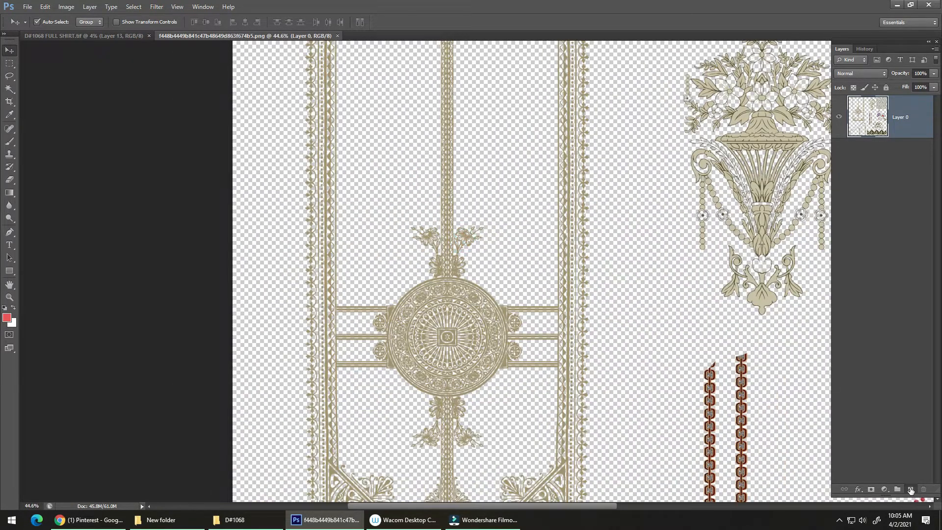
Step: Add a new layer beneath the motif layer and fill it with a black background color
click(911, 490)
click(15, 324)
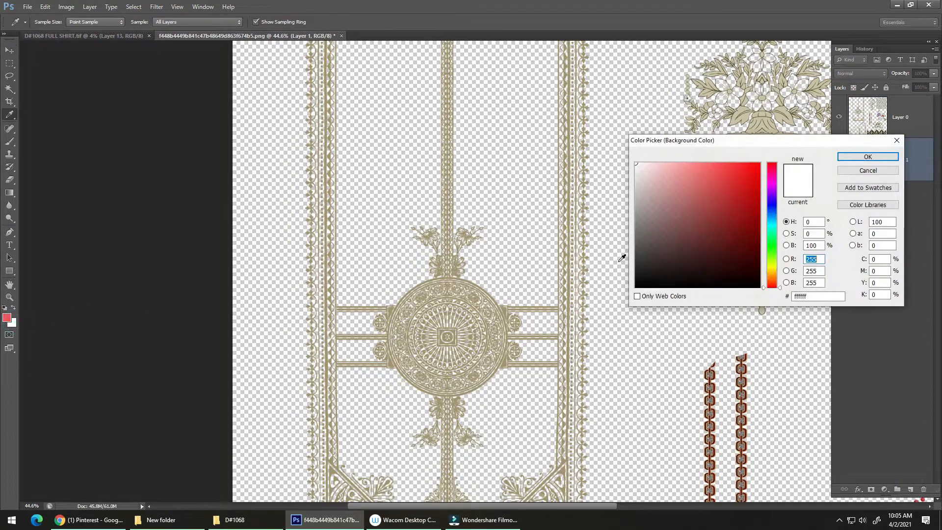
drag(702, 261, 753, 312)
key(Return)
key(v)
key(ctrl+BackSpace)
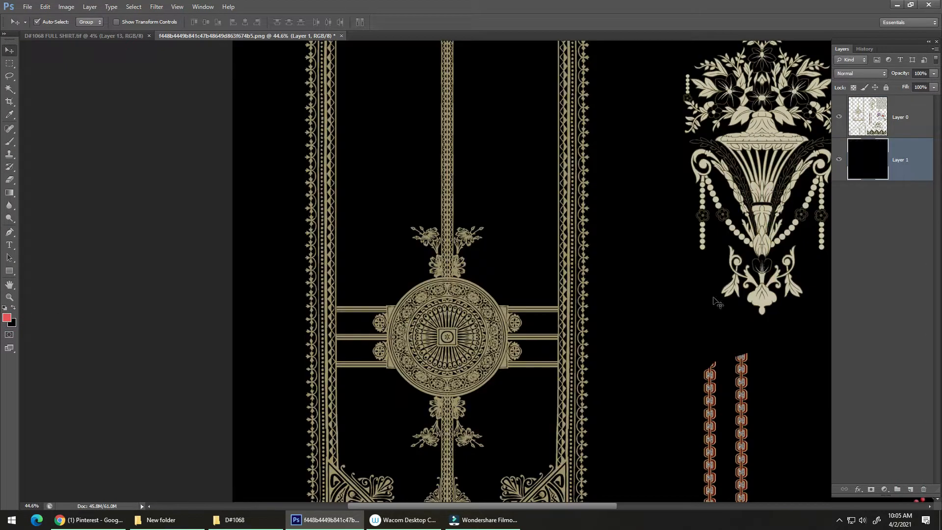
Step: Examine the panel, vase, lattice, floral and gold border motifs up close against the black background
drag(518, 248, 365, 135)
drag(427, 376, 465, 363)
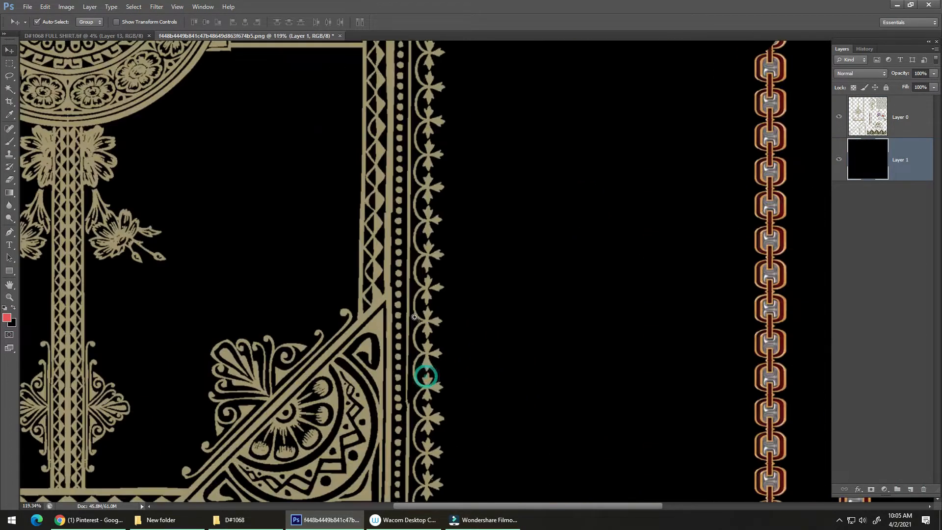
drag(389, 372, 351, 338)
drag(532, 270, 387, 466)
drag(429, 313, 346, 439)
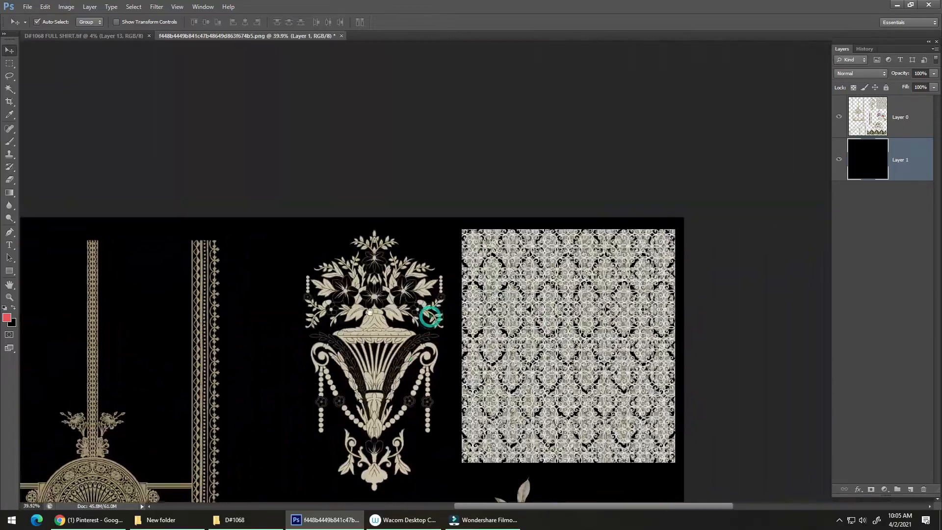
mouse_move(364, 339)
mouse_down()
mouse_move(412, 262)
mouse_move(374, 346)
mouse_up()
drag(450, 454, 429, 279)
drag(563, 163, 523, 236)
drag(513, 412, 514, 205)
drag(510, 302, 574, 221)
drag(549, 356, 448, 163)
drag(508, 315, 475, 344)
drag(512, 393, 563, 354)
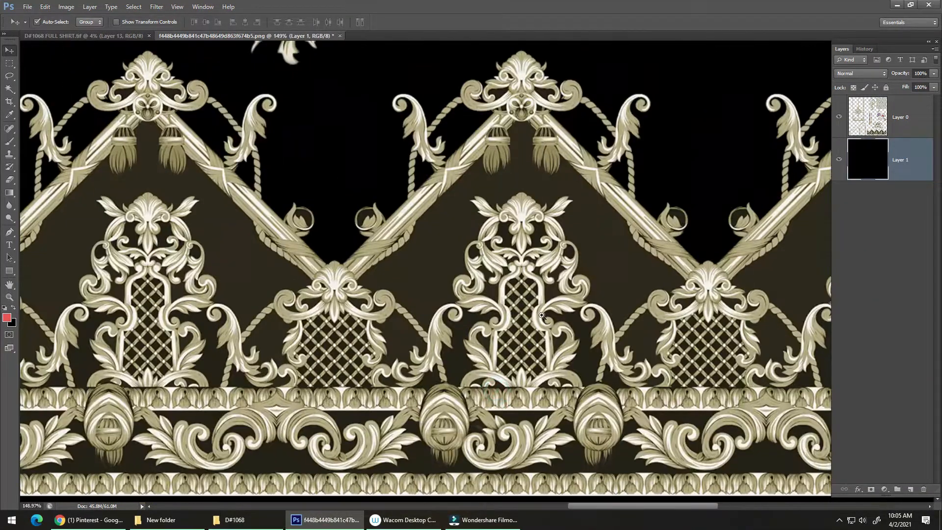
drag(537, 320, 522, 323)
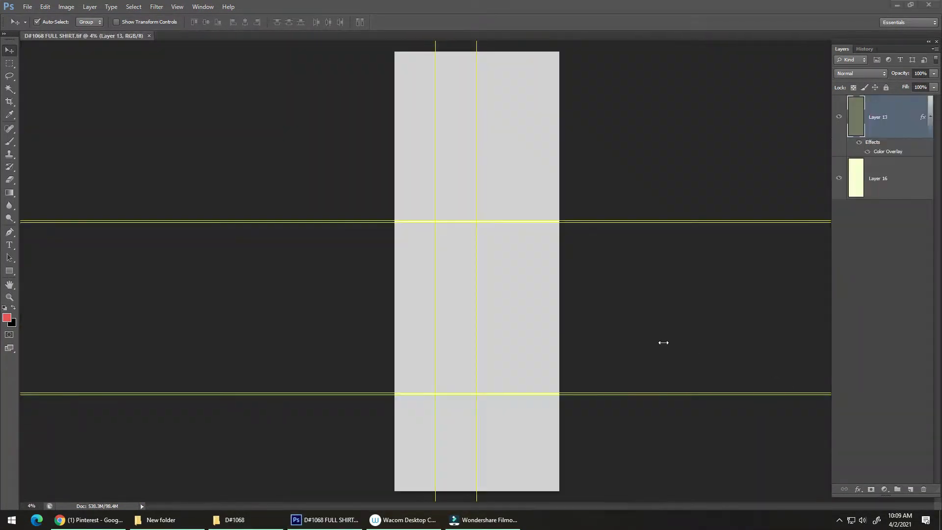
Step: Open 16111750d5c7791eb1f0f873bec18fb2.png from the motif image folder in Photoshop
click(252, 519)
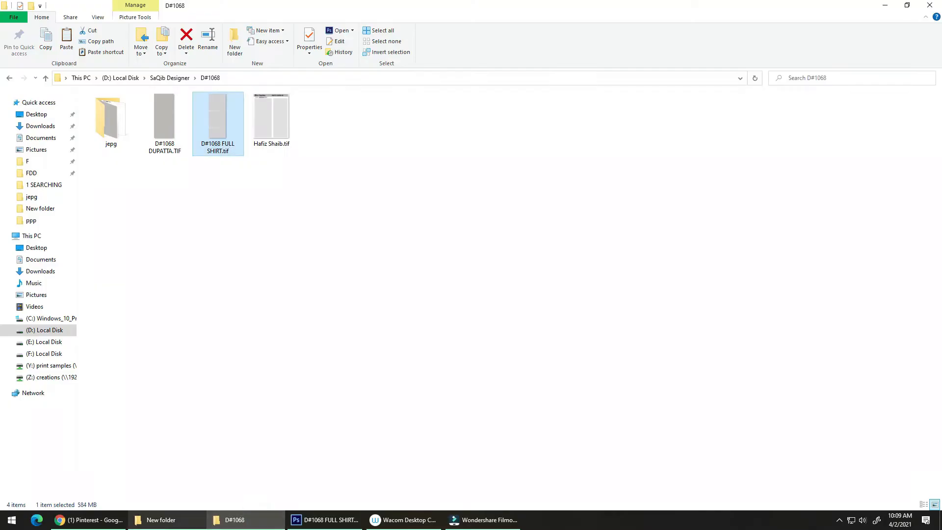
click(177, 520)
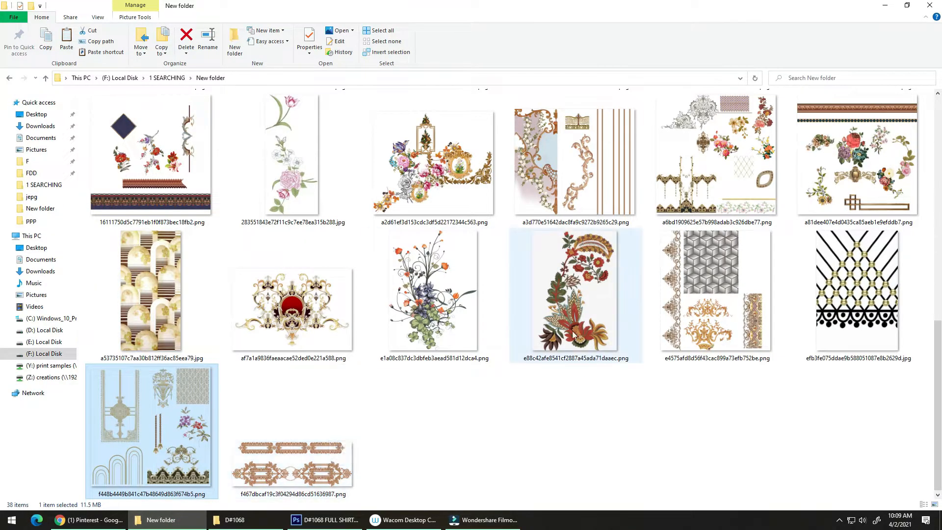
scroll(585, 318, up, 1)
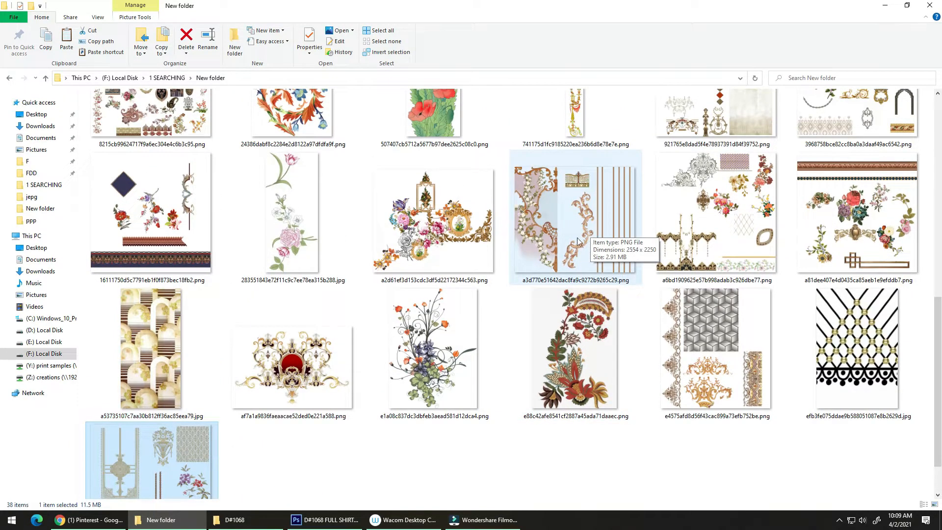
click(576, 239)
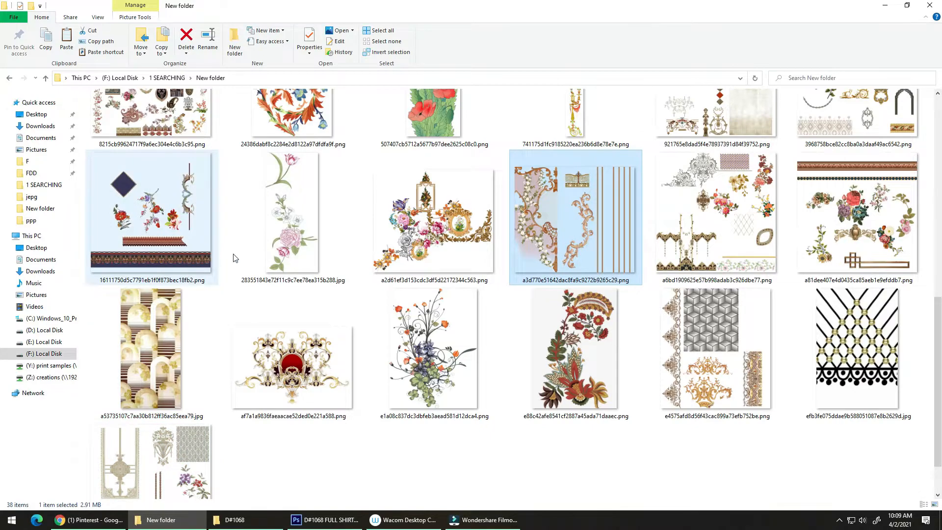
drag(233, 254, 886, 284)
key(alt+Tab)
key(alt+Tab)
key(alt+Tab)
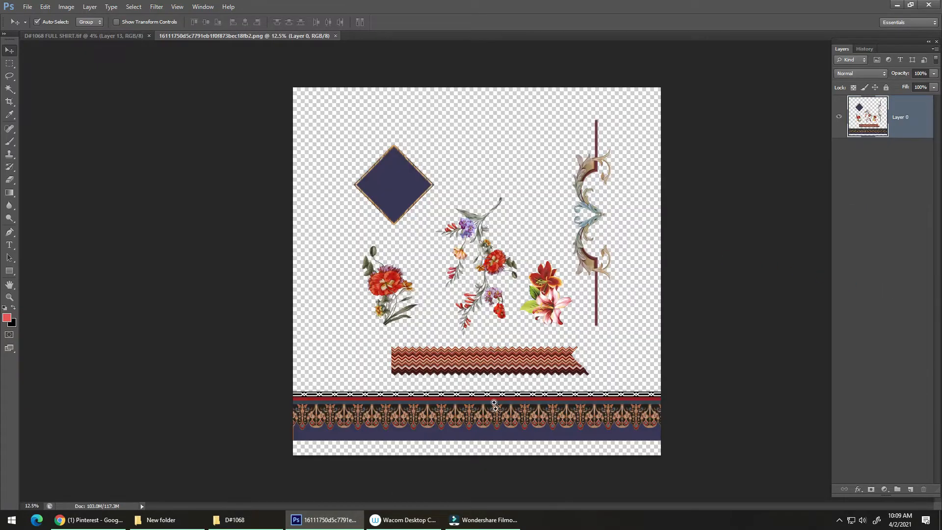
Step: Copy the full-width ornamental border strip below the zigzag ribbon and paste it into D#1068 FULL SHIRT.tif
drag(501, 415, 476, 287)
key(m)
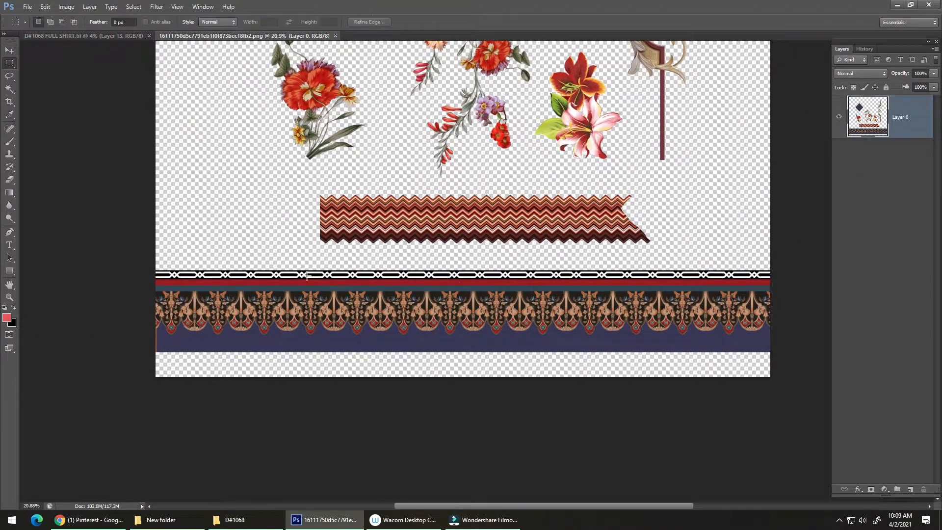
drag(137, 259, 804, 363)
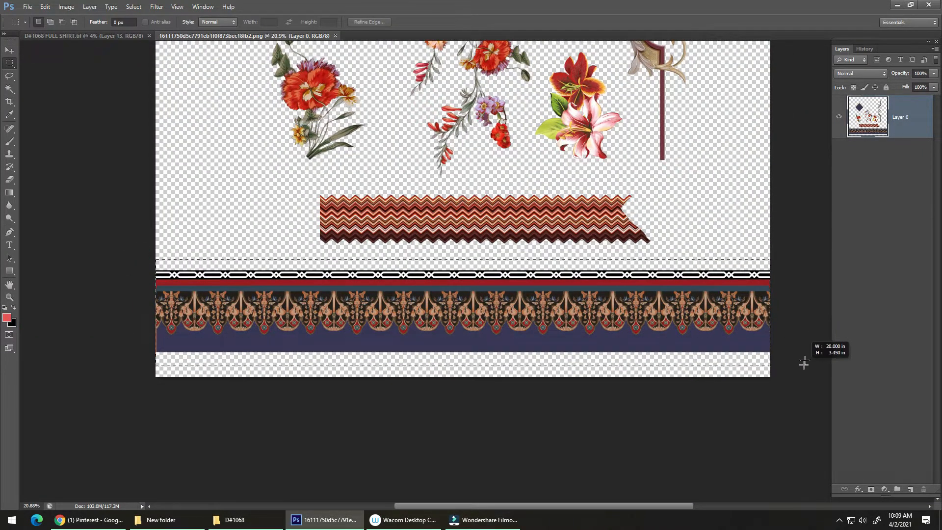
key(ctrl+c)
key(ctrl+Tab)
key(ctrl+v)
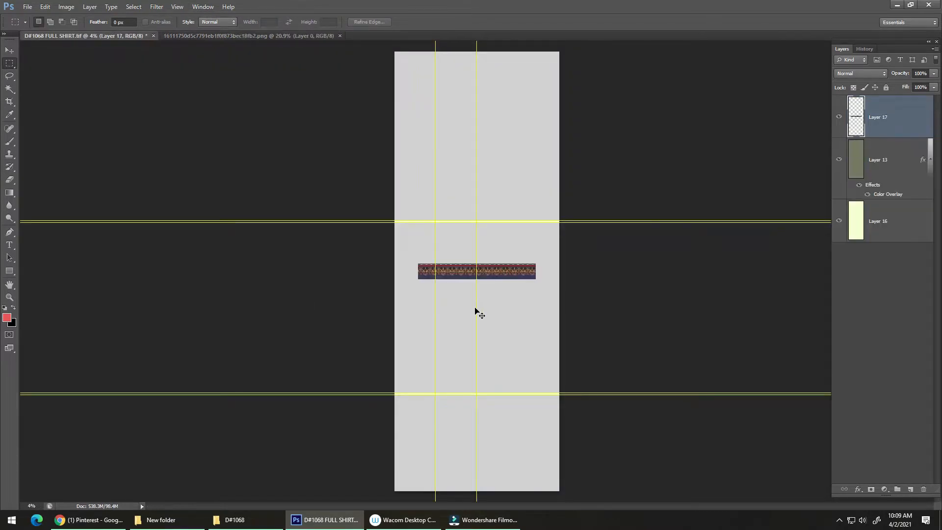
Step: Move the pasted border strip down to just above the lower pair of horizontal guides
key(ctrl+t)
drag(495, 277, 518, 310)
key(Return)
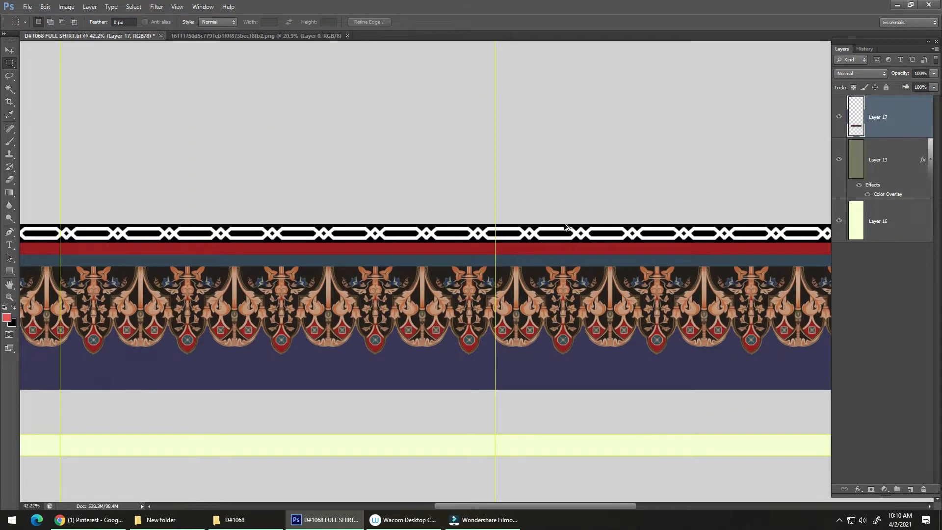
Step: Apply Brightness/Contrast to the border strip with brightness 29 and contrast 59
key(alt+i)
key(j)
key(c)
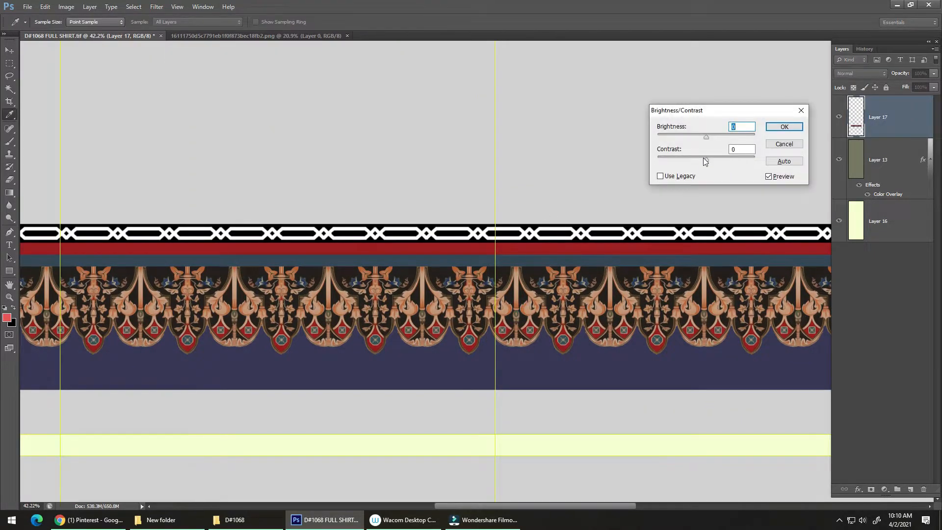
drag(705, 160, 721, 138)
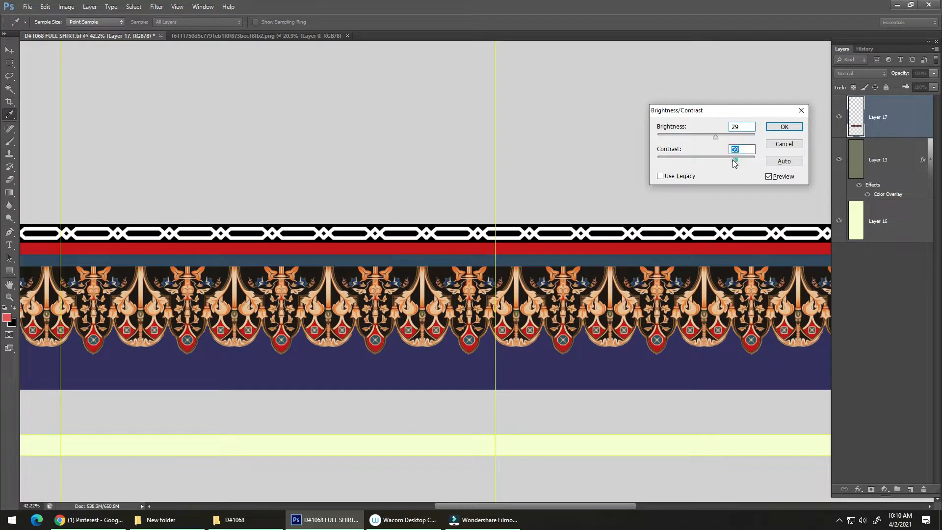
click(784, 127)
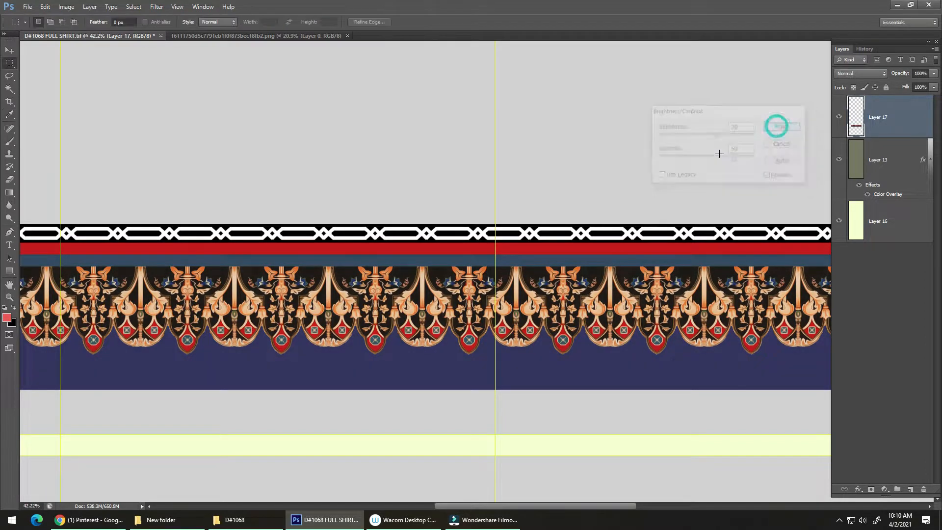
Step: Align the border strip with the canvas's left edge and the upper guide of the lower horizontal pair
scroll(507, 287, down, 5)
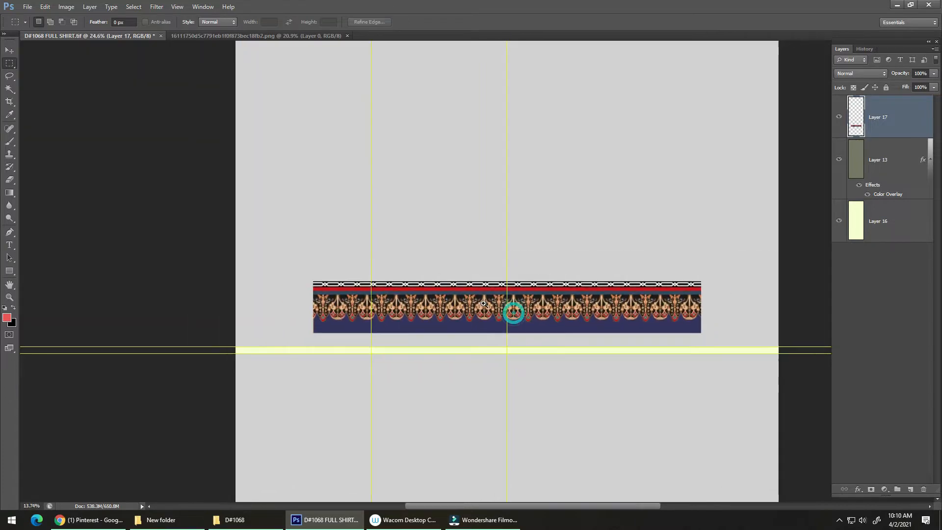
key(v)
drag(584, 313, 512, 323)
scroll(516, 326, up, 1)
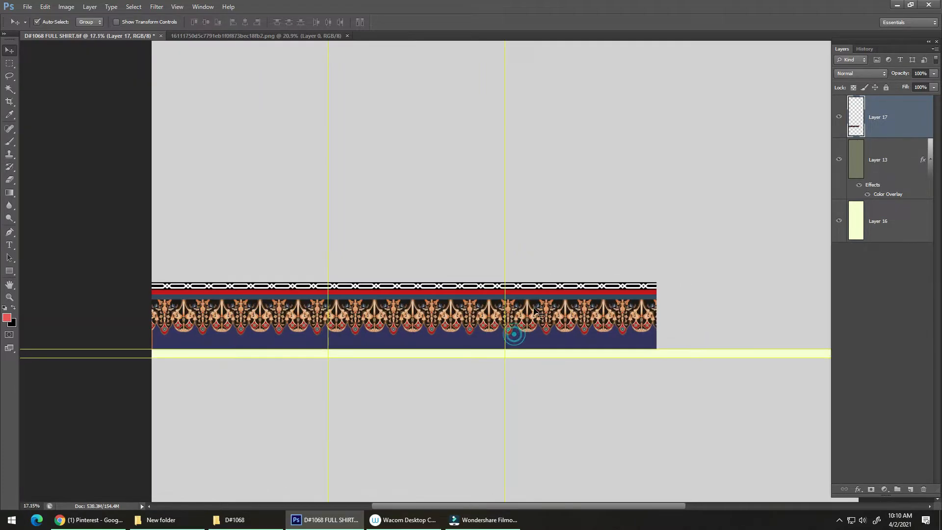
Step: Scale the border strip down to about 76.5%, keeping its lower-left corner fixed
key(ctrl+t)
drag(653, 283, 535, 316)
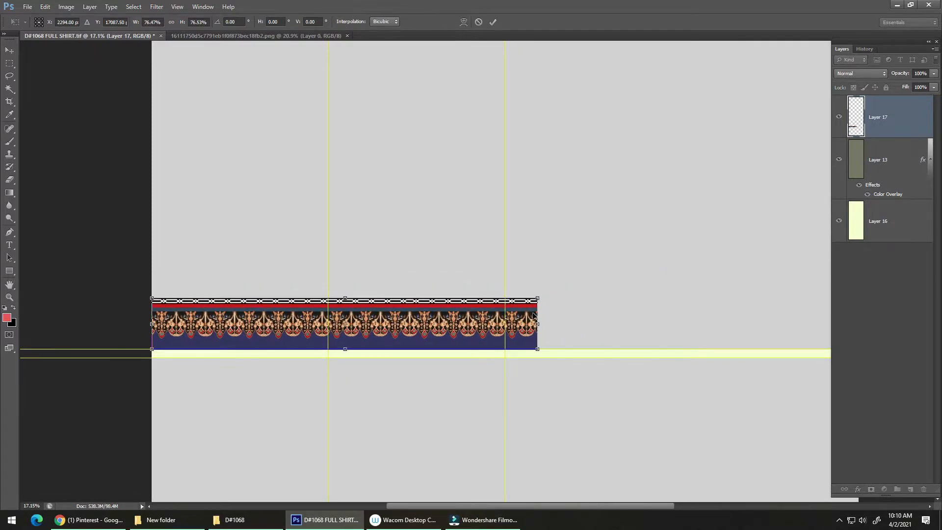
scroll(539, 309, up, 4)
key(Return)
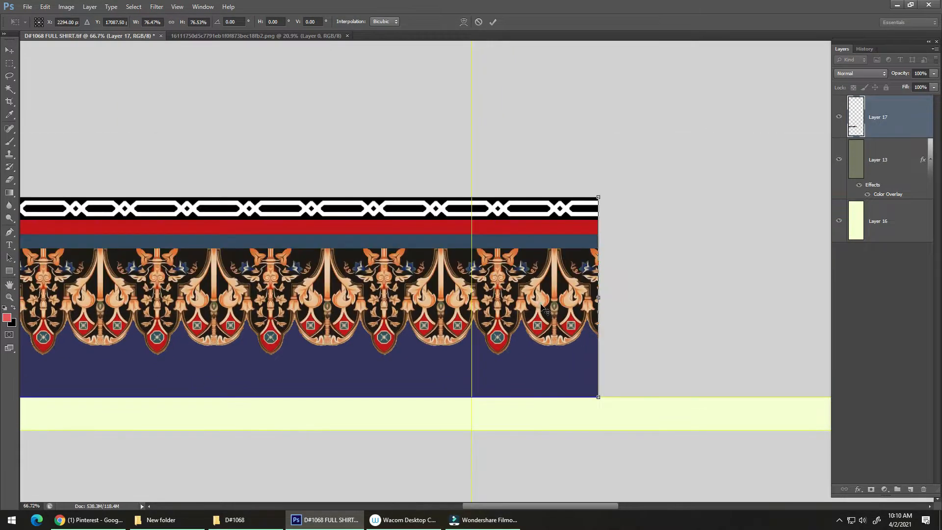
Step: Shift the border strip so that one red pendant motif is centered on the canvas's middle vertical guide
scroll(526, 306, up, 2)
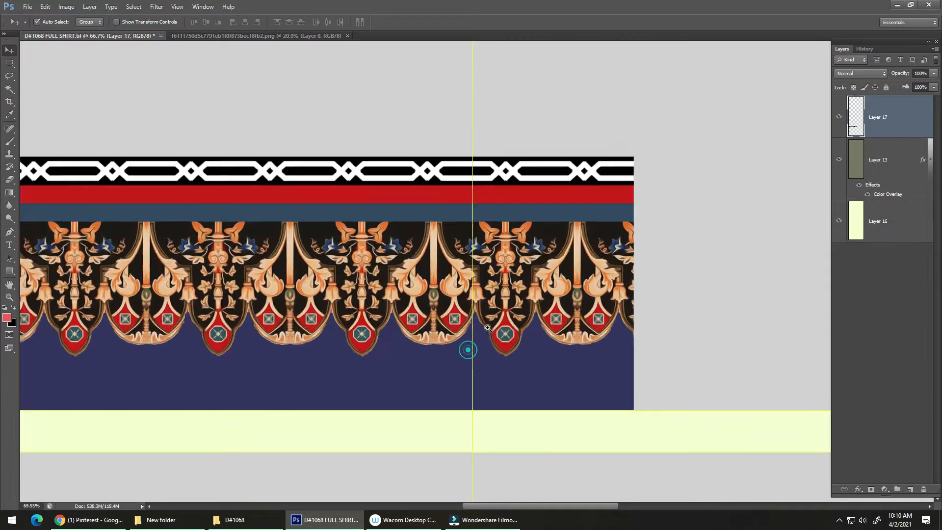
mouse_move(530, 322)
mouse_down()
mouse_move(488, 320)
mouse_move(524, 338)
mouse_move(525, 328)
mouse_up()
scroll(478, 325, up, 4)
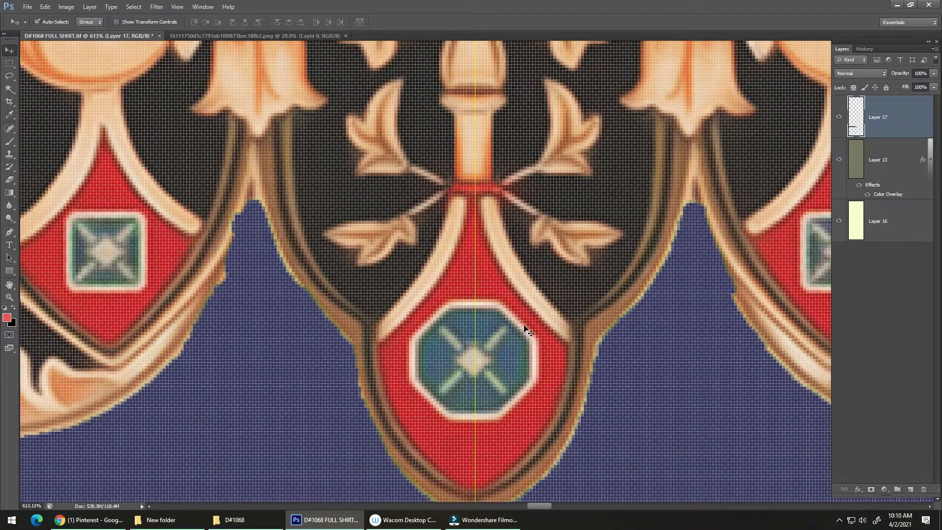
scroll(540, 309, down, 10)
scroll(466, 296, down, 3)
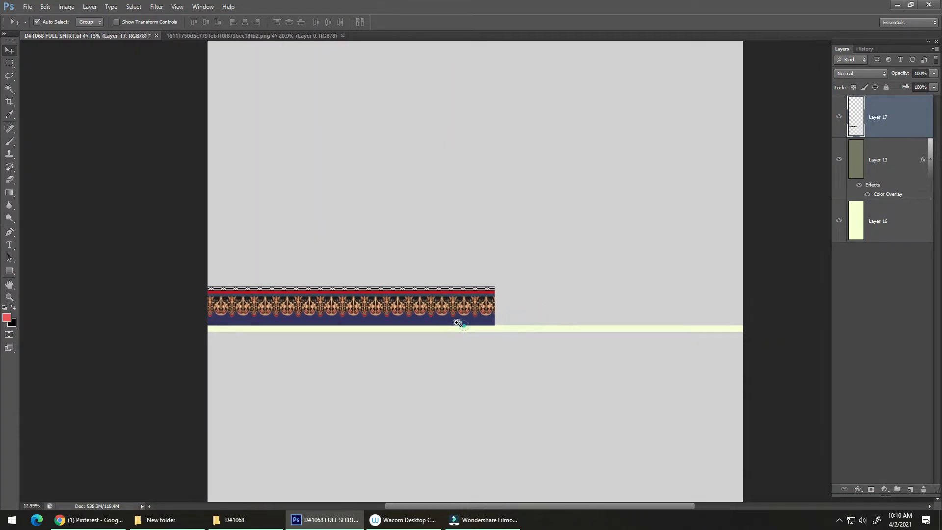
mouse_move(459, 321)
mouse_down()
mouse_move(472, 317)
mouse_move(462, 316)
mouse_up()
key(ctrl+a)
key(alt+e)
key(a)
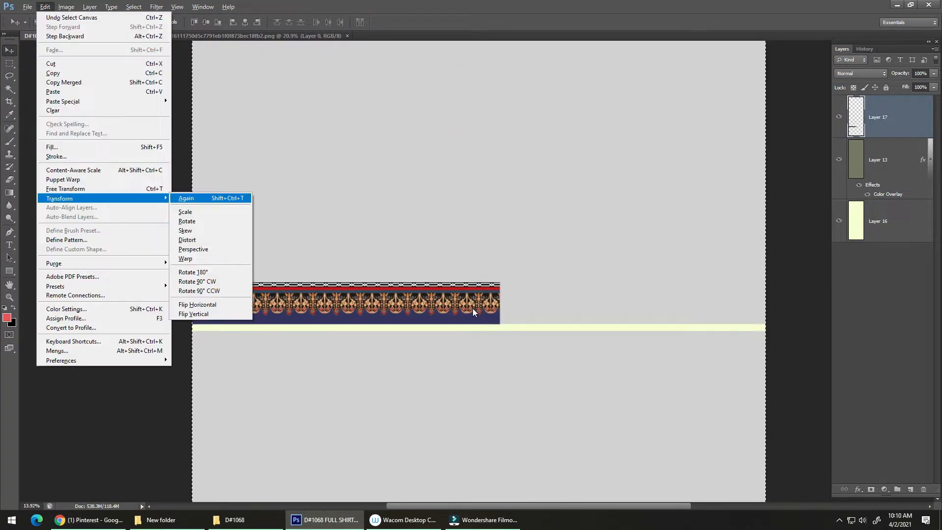
key(a)
key(ctrl+z)
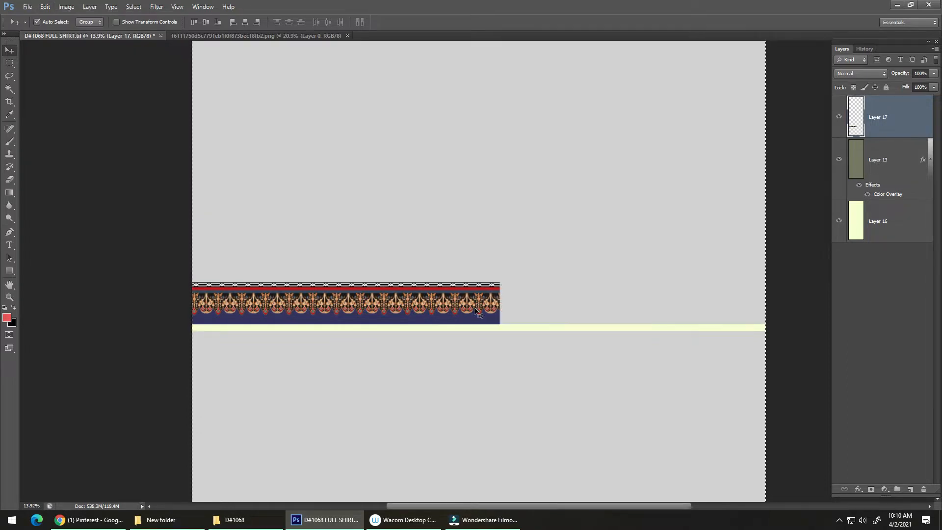
Step: Show the guides and remove the part of the border strip that extends past the canvas's middle vertical guide
key(ctrl+semicolon)
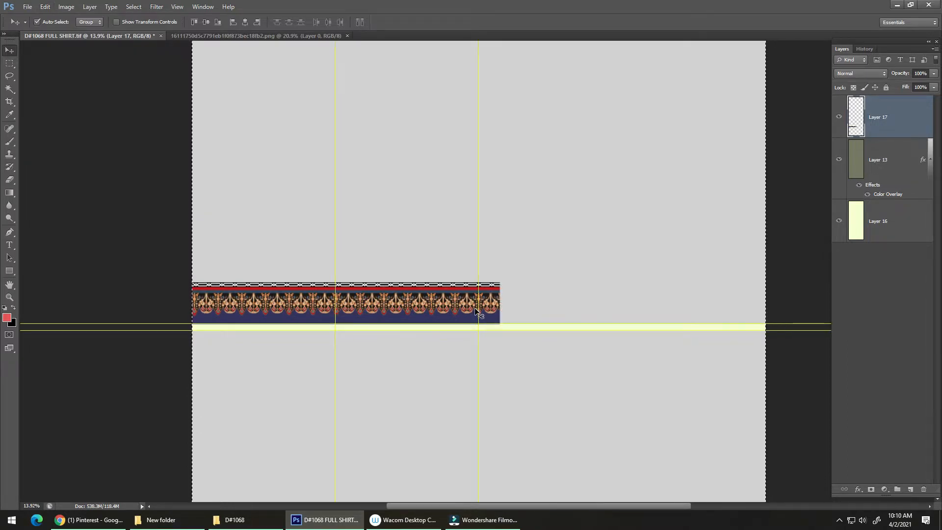
key(m)
drag(479, 261, 567, 366)
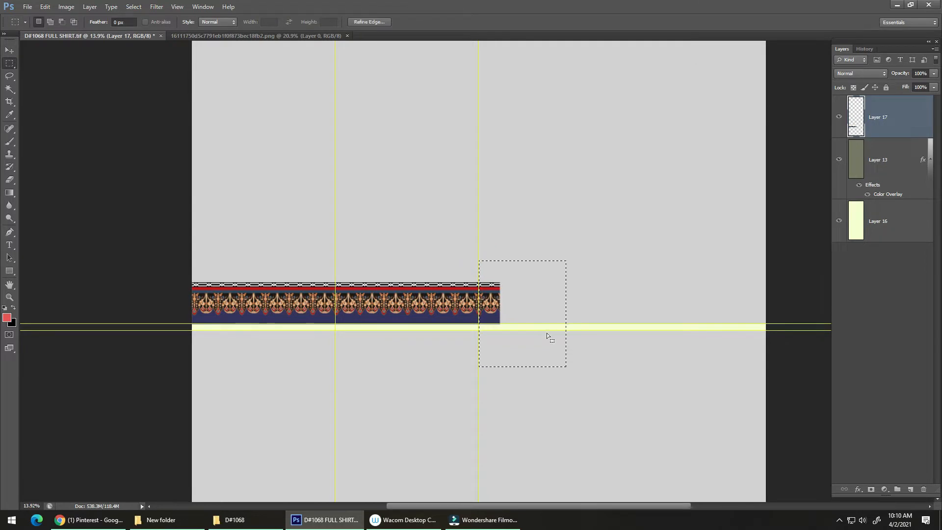
Step: Mirror a copy of the border strip horizontally so the border spans the full canvas width, hiding the guides and clearing the selection
key(ctrl+a)
key(alt+e)
key(a)
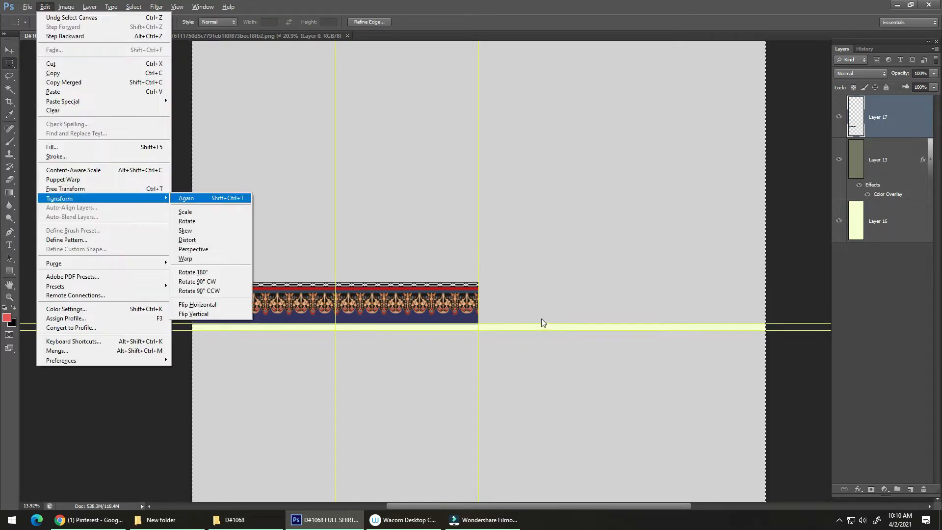
key(Up)
key(Up)
key(Return)
key(ctrl+semicolon)
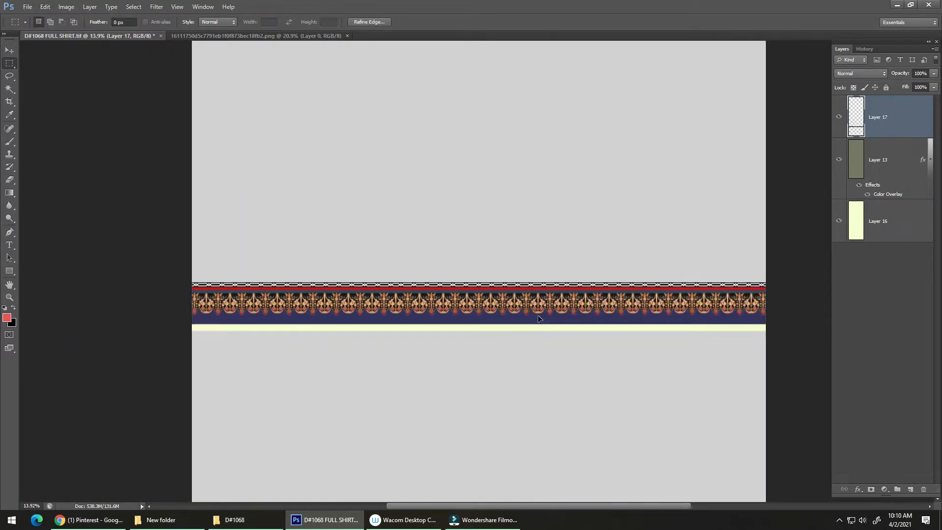
key(ctrl+d)
Step: Copy the zigzag strip without its torn end from the motif PNG and paste it into D#1068 FULL SHIRT.tif
drag(486, 307, 476, 299)
drag(485, 286, 526, 314)
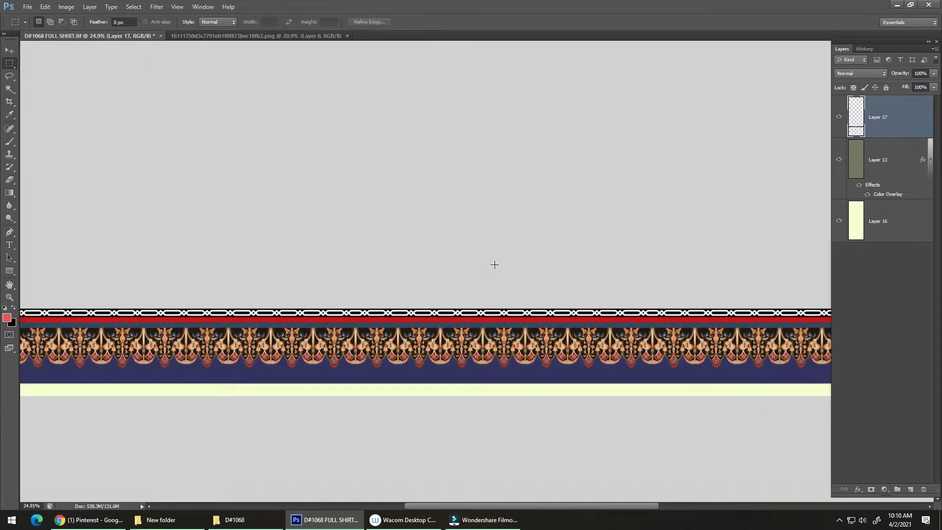
key(alt+w)
key(2)
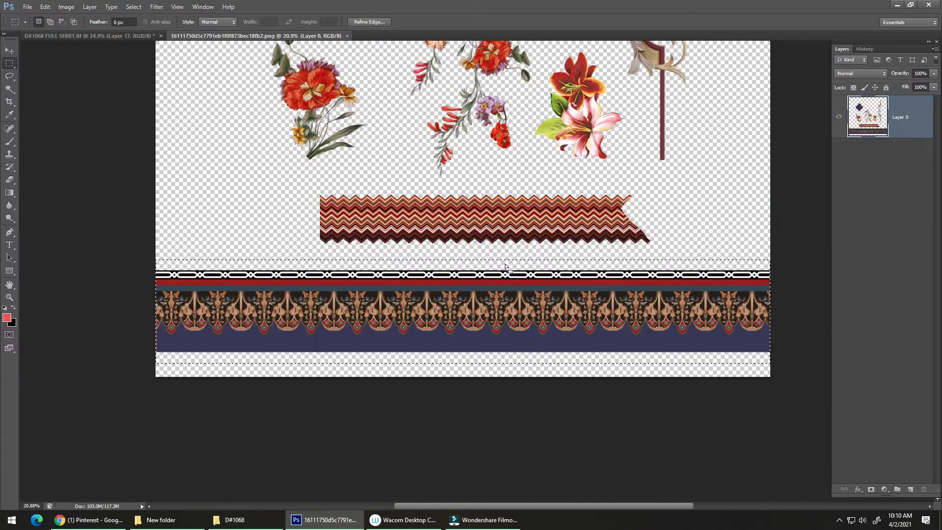
drag(499, 247, 479, 273)
drag(494, 273, 511, 315)
drag(473, 323, 473, 299)
mouse_move(350, 251)
mouse_down()
mouse_move(594, 328)
mouse_move(759, 335)
mouse_up()
key(ctrl+c)
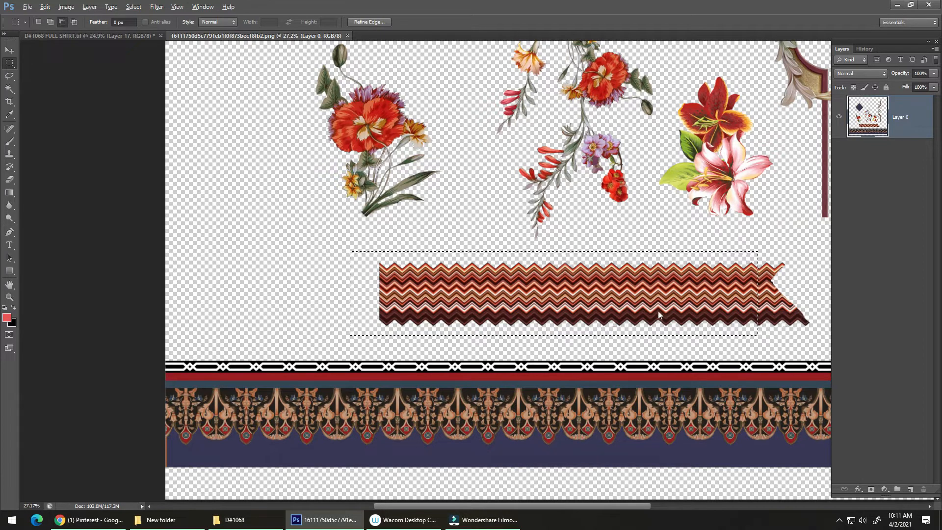
key(ctrl+Tab)
key(ctrl+v)
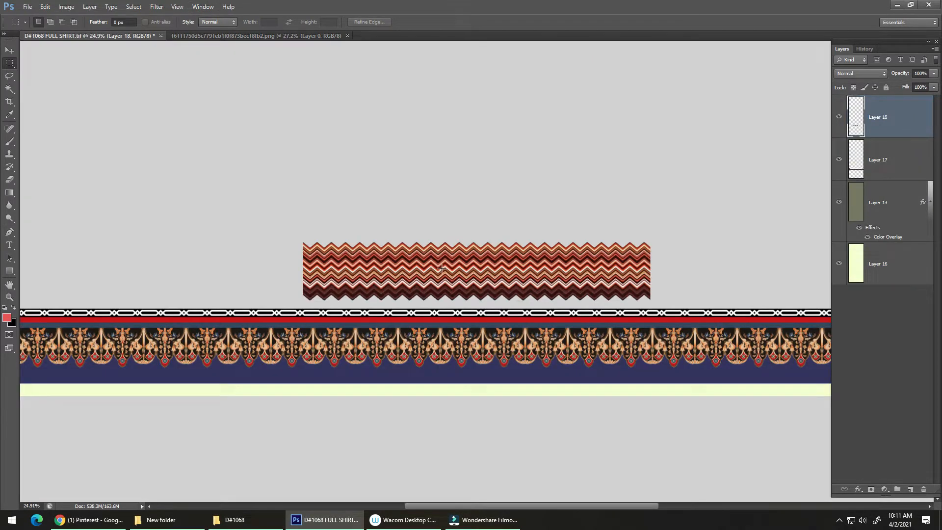
Step: Place the zigzag strip above the border and extend it from the canvas's left edge to the middle guide as one layer
key(v)
alt+scroll(495, 280, down, 2)
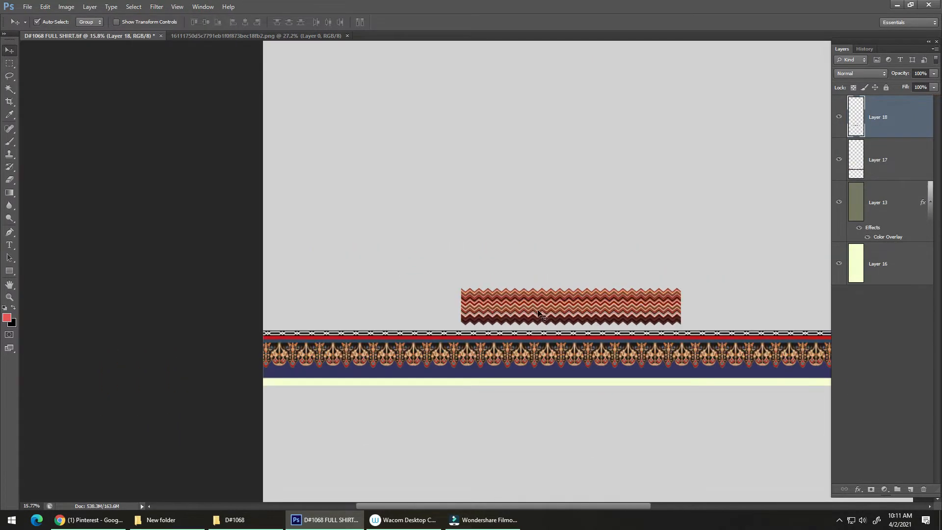
drag(538, 313, 433, 311)
key(ctrl+semicolon)
drag(520, 320, 441, 240)
drag(326, 308, 410, 319)
key(ctrl+e)
Step: Mirror a copy of the zigzag strip horizontally across the full canvas width, clear the selection and hide the guides
key(ctrl+shift+alt+t)
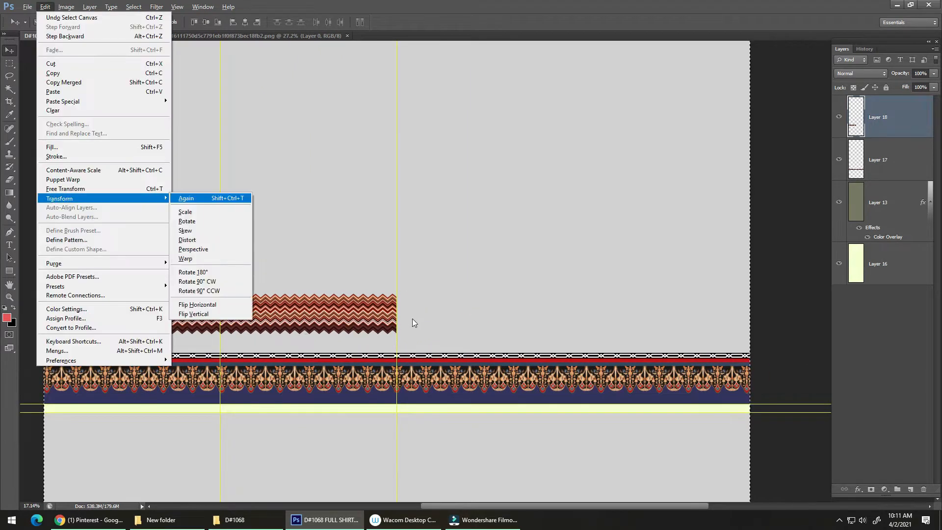
key(ctrl+d)
key(ctrl+semicolon)
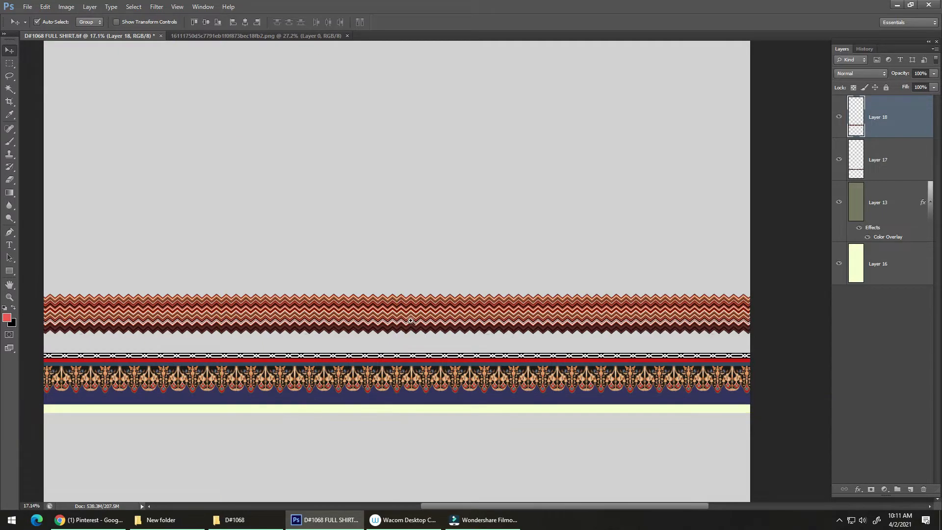
Step: Create a new layer above Layer 13 and select a full-width band about 2.7 in high between the zigzag strip and the border
ctrl+drag(393, 327, 461, 261)
mouse_move(417, 322)
ctrl+mouse_down()
mouse_move(453, 284)
mouse_move(407, 320)
mouse_move(422, 320)
mouse_move(405, 324)
ctrl+mouse_up()
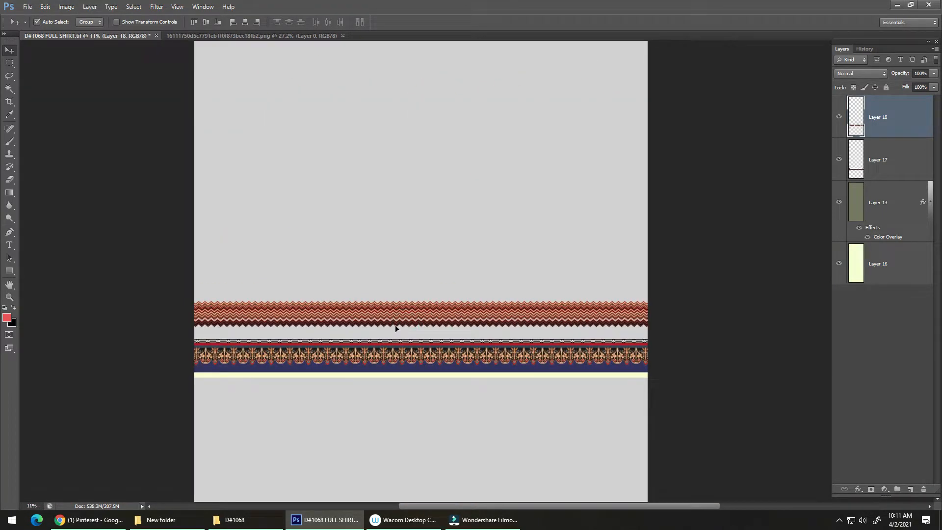
click(890, 210)
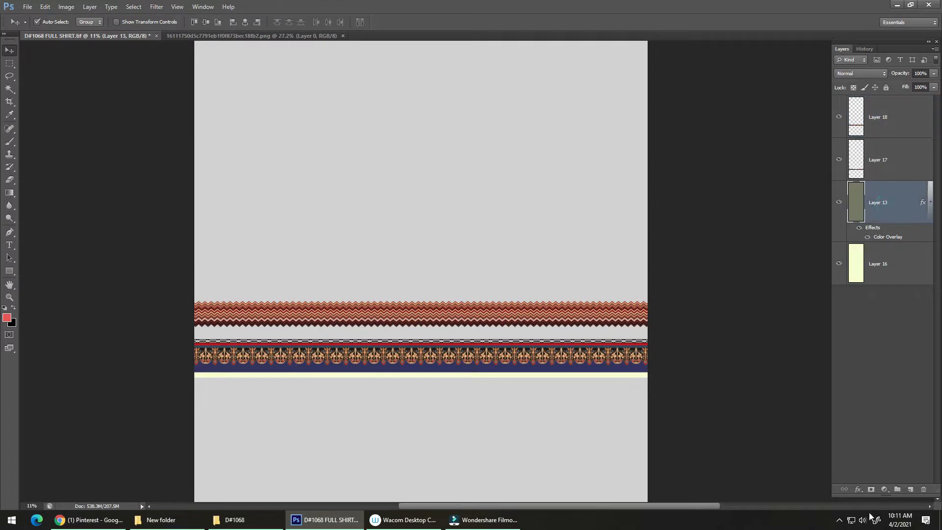
click(839, 522)
click(839, 522)
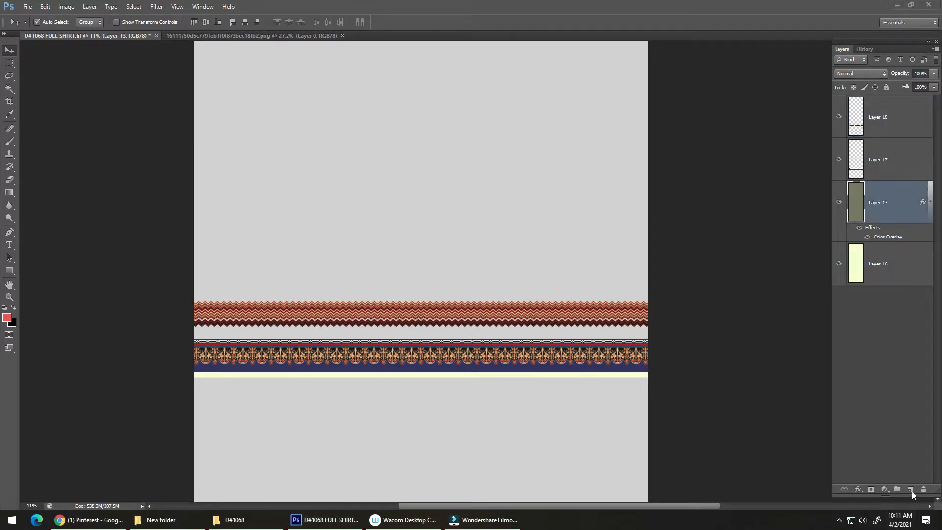
click(911, 490)
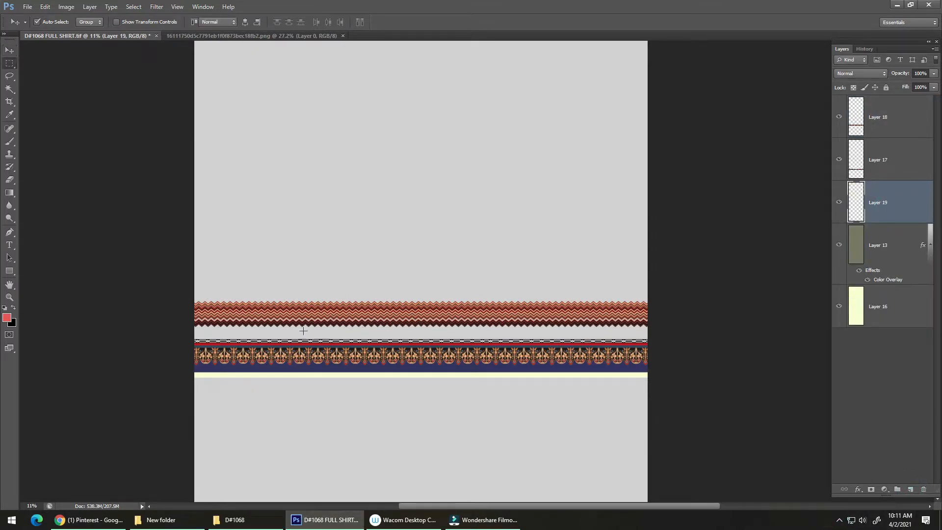
key(m)
drag(181, 321, 395, 337)
drag(710, 354, 675, 349)
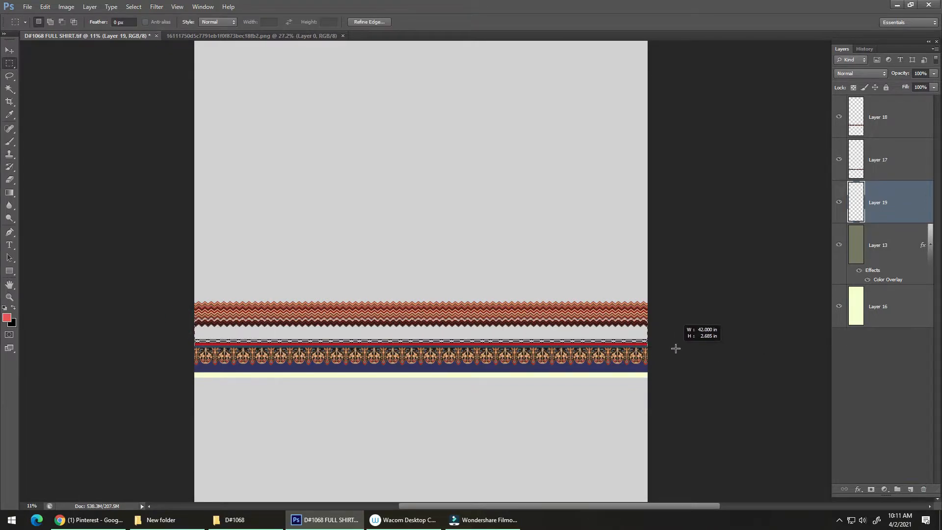
Step: Try filling the selected band with the solid red foreground color
key(alt+BackSpace)
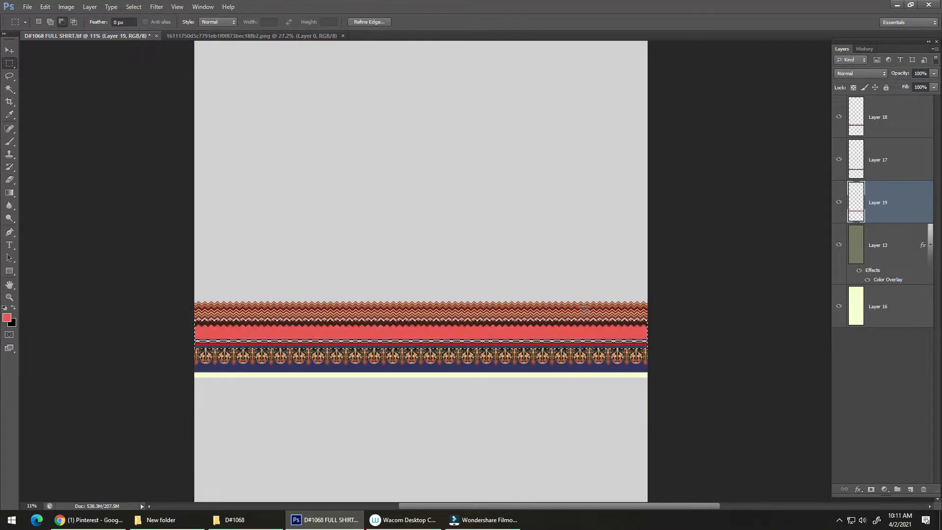
mouse_move(419, 336)
mouse_down()
mouse_move(460, 305)
mouse_move(442, 322)
mouse_move(414, 320)
mouse_up()
key(ctrl+z)
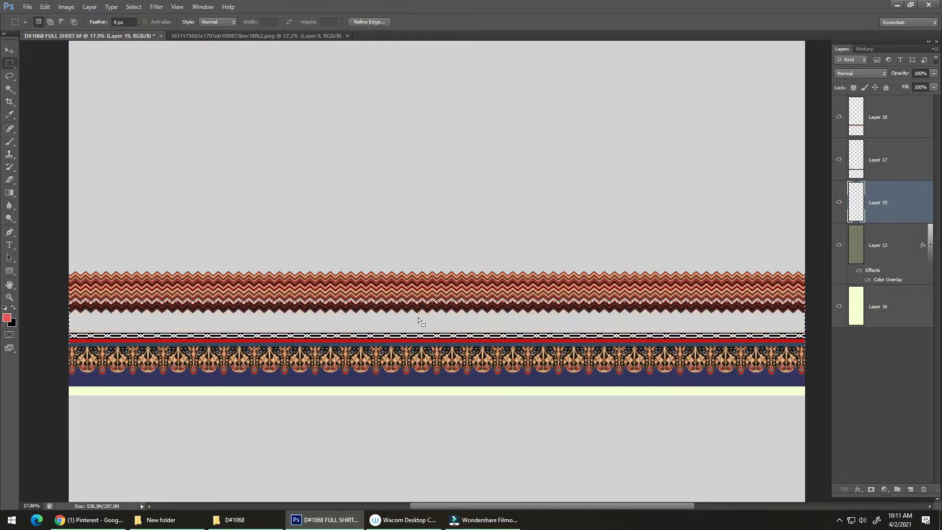
Step: Fill the selected band with a linear red-to-transparent gradient that fades downward from the zigzag strip
key(g)
mouse_move(436, 336)
mouse_down()
mouse_move(448, 322)
mouse_move(451, 342)
mouse_move(480, 299)
mouse_move(432, 323)
mouse_up()
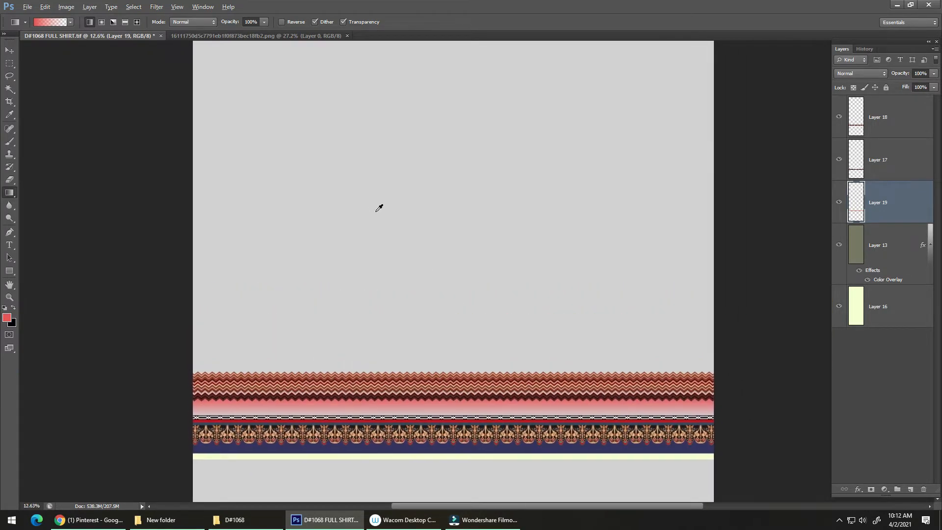
Step: Copy the vertical leaf-scroll ornament from the motif PNG and paste it into the full shirt document
click(203, 7)
click(231, 316)
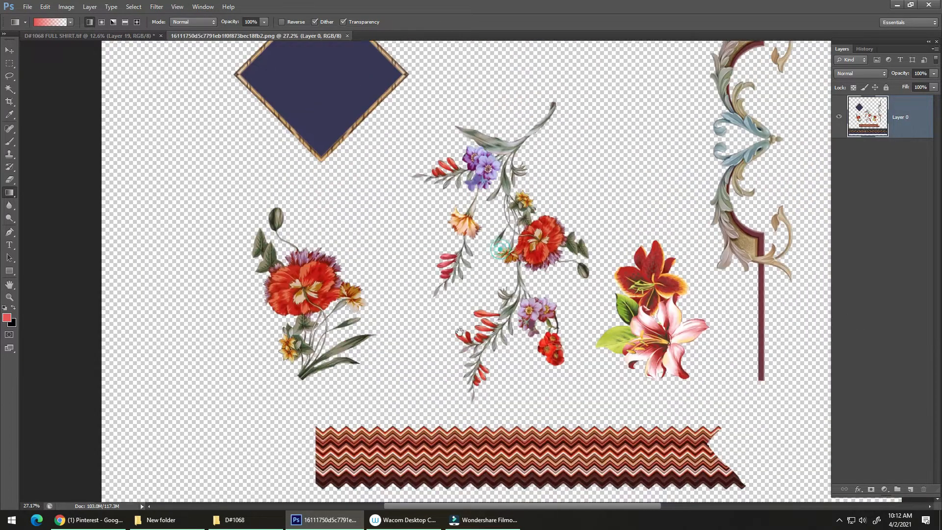
drag(460, 332, 432, 391)
ctrl+click(727, 295)
drag(729, 295, 691, 295)
drag(689, 297, 577, 189)
drag(571, 276, 536, 286)
key(m)
drag(273, 380, 516, 430)
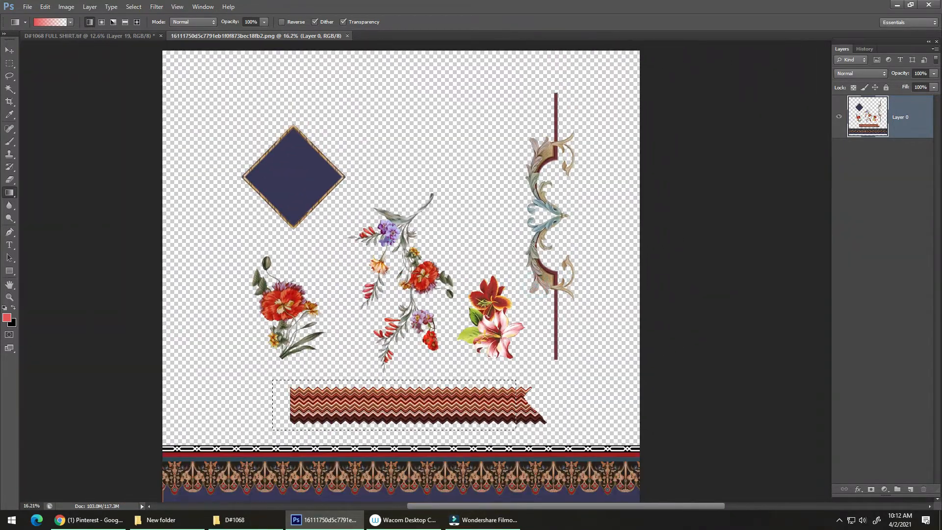
drag(523, 77, 610, 370)
key(ctrl+c)
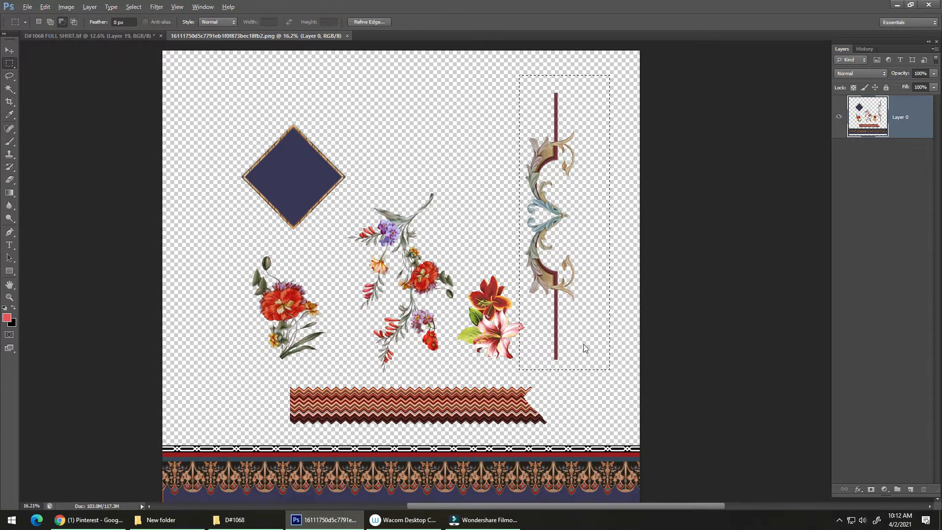
key(ctrl+Tab)
key(ctrl+v)
Step: Lasso and remove the stray red petal fragment beside the pasted ornament
key(v)
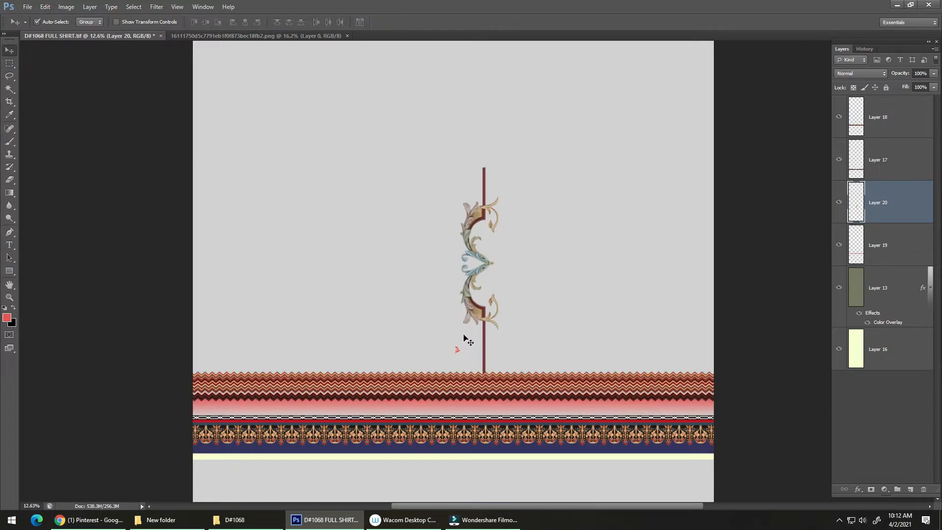
key(l)
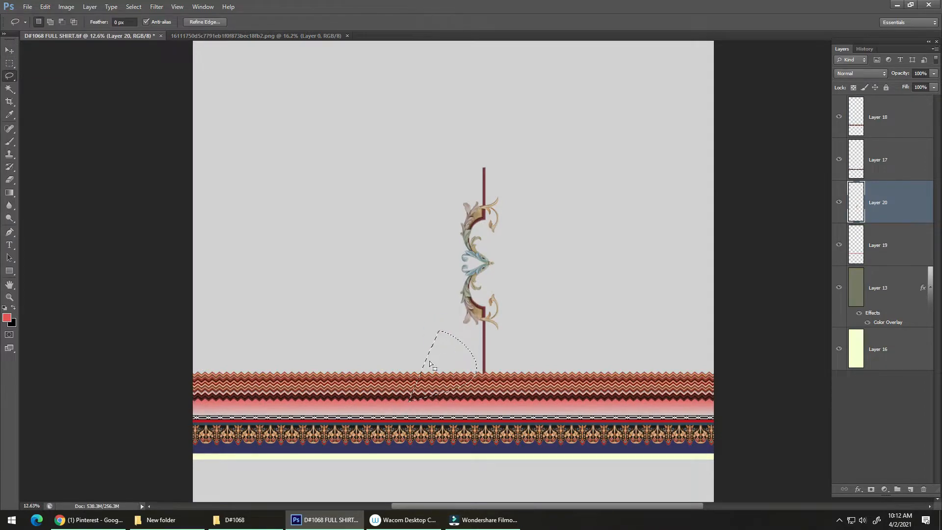
Step: Load the leaf-scroll ornament's outline as a selection and apply Surface Blur with radius 15 pixels and threshold 10 levels
scroll(481, 299, up, 4)
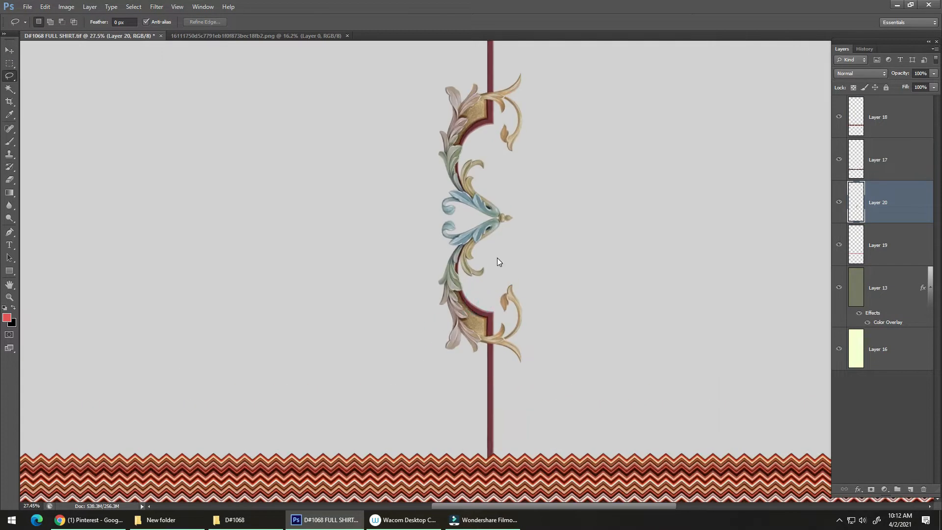
scroll(486, 185, up, 4)
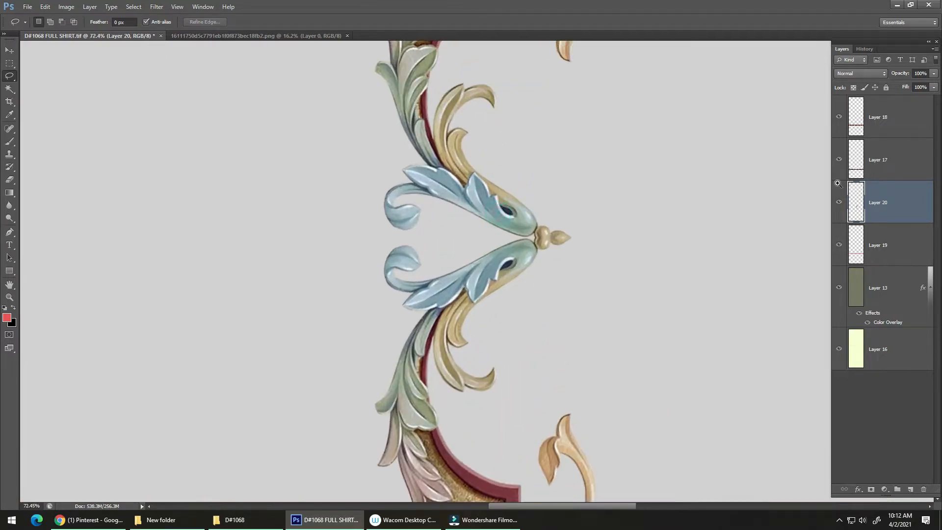
ctrl+click(858, 206)
key(ctrl+alt+f)
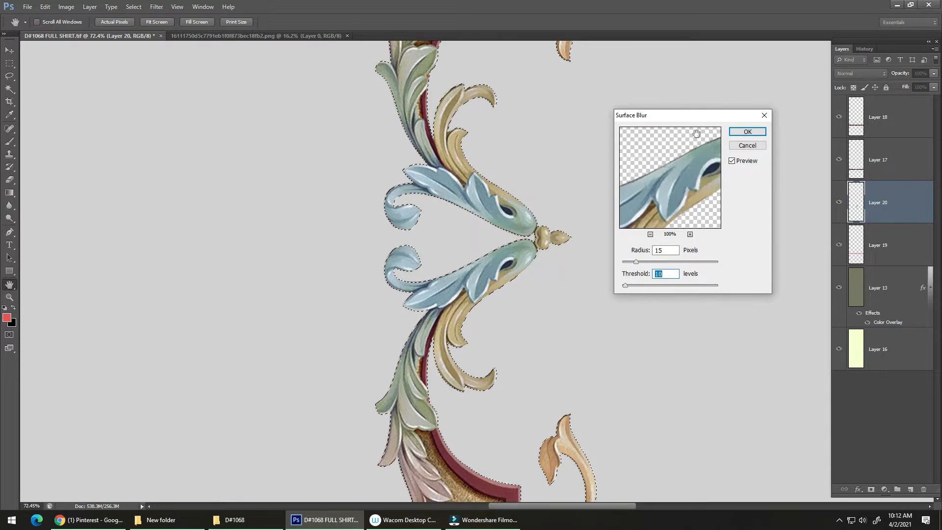
click(746, 132)
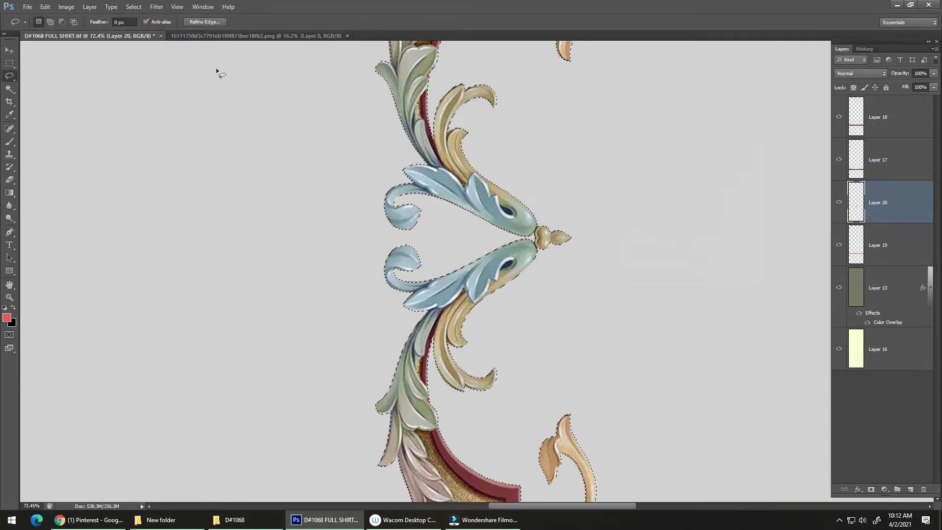
Step: Adjust the selected leaf-scroll ornament with Brightness/Contrast, setting brightness to about -29 and contrast to 98
click(73, 10)
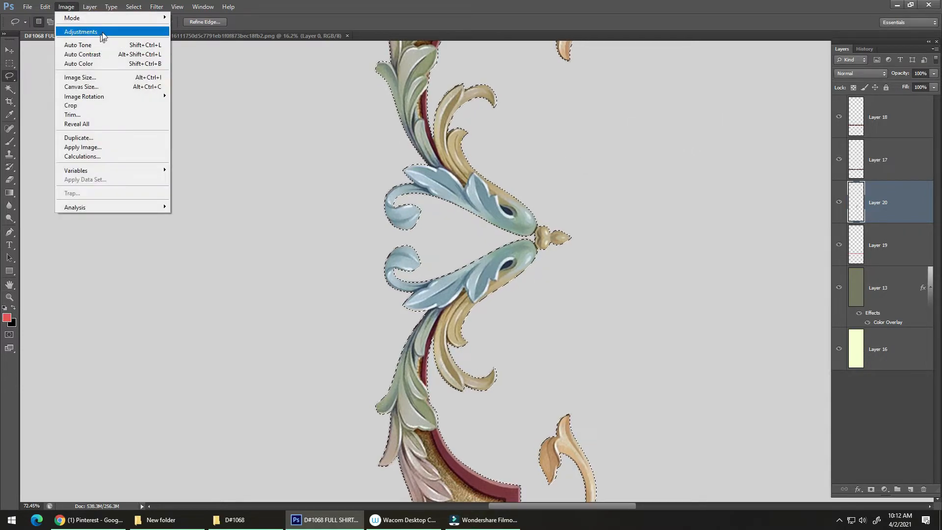
mouse_move(108, 34)
click(189, 31)
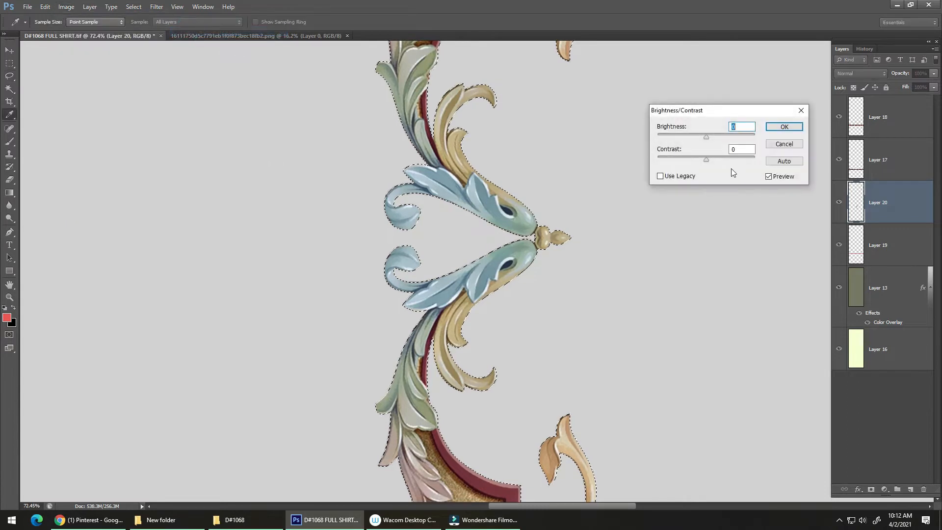
drag(725, 160, 748, 162)
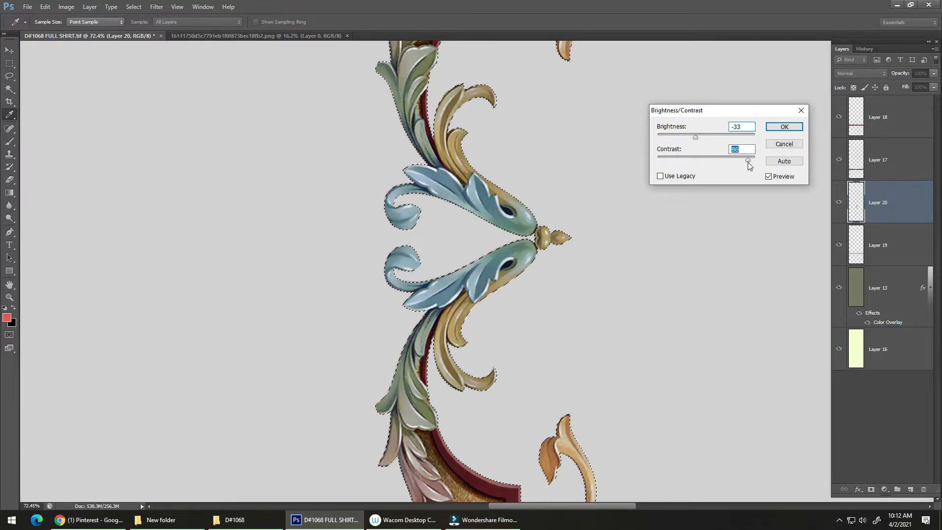
mouse_move(702, 136)
mouse_down()
mouse_move(691, 138)
mouse_move(699, 141)
mouse_up()
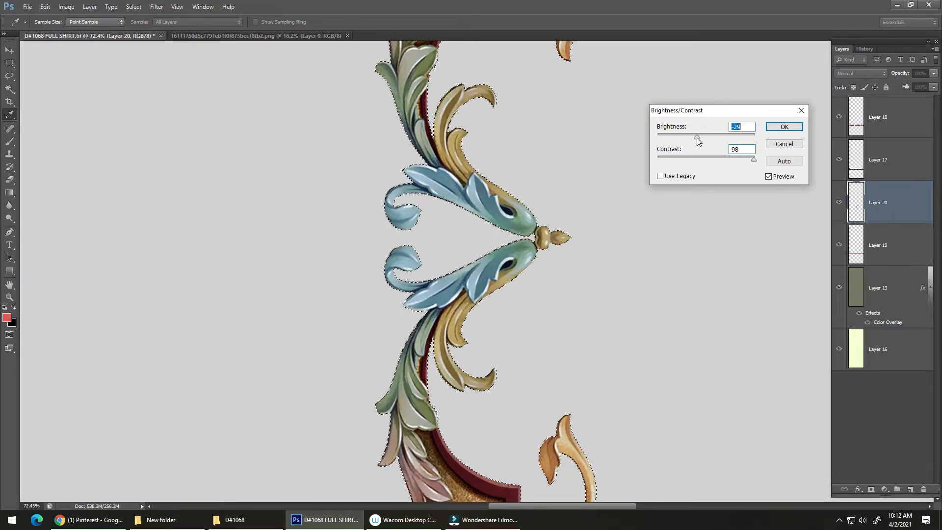
click(784, 127)
key(l)
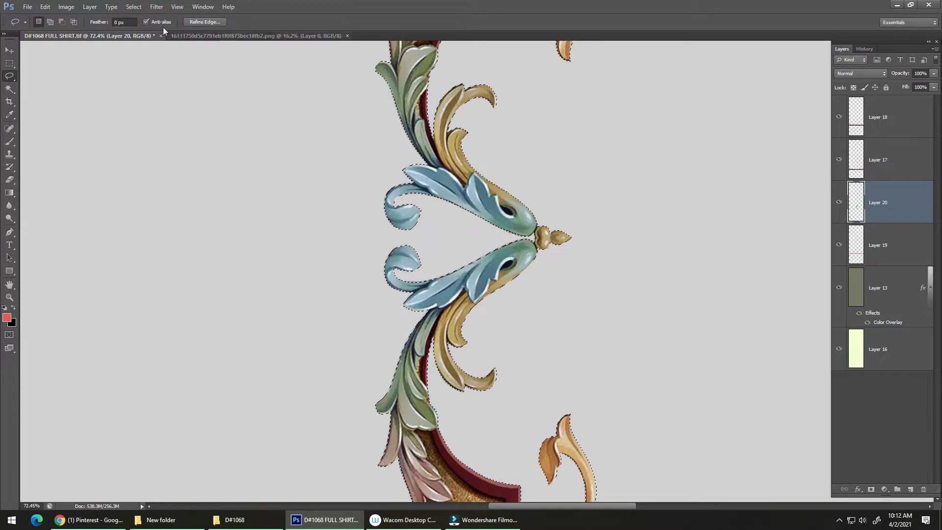
Step: Apply the Oil Paint filter to the ornament with stylization 4, cleanliness 2.3, scale 0.8, bristle detail 10 and shine lowered to its minimum
click(159, 10)
click(179, 83)
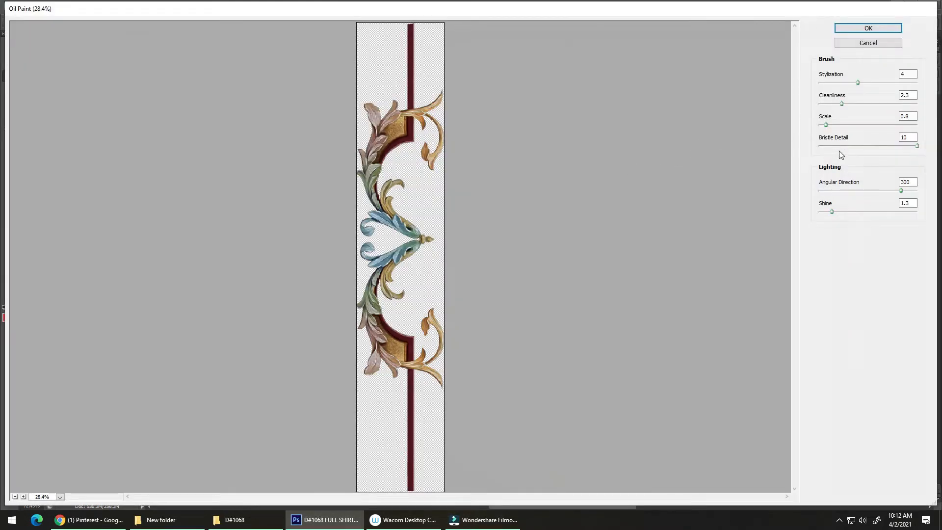
drag(832, 211, 802, 179)
click(867, 30)
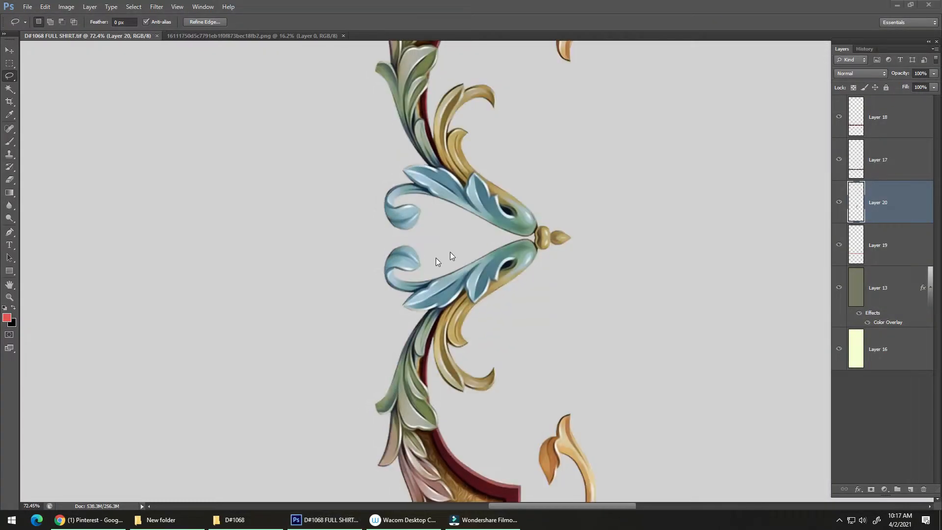
Step: Clear the selection around the leaf-scroll ornament
ctrl+drag(511, 241, 409, 266)
key(ctrl+z)
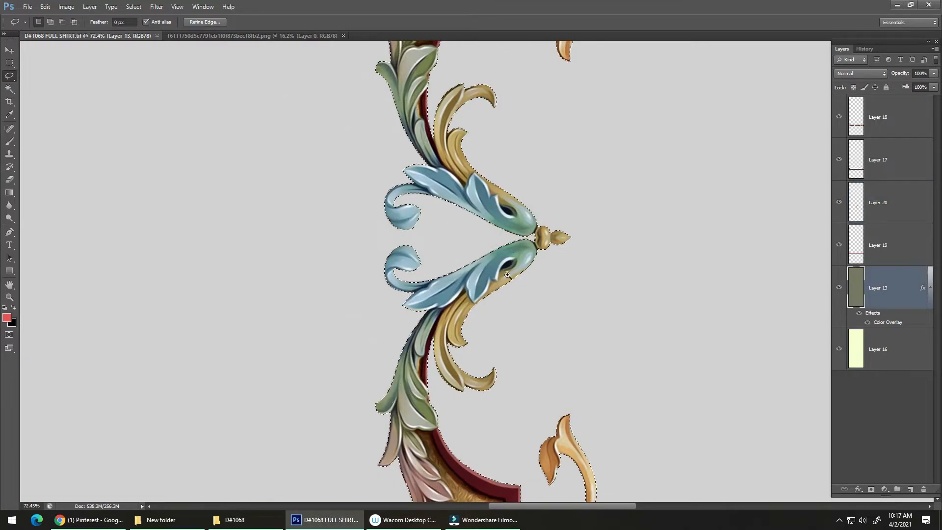
ctrl+drag(528, 276, 472, 279)
key(ctrl+d)
ctrl+drag(526, 269, 538, 251)
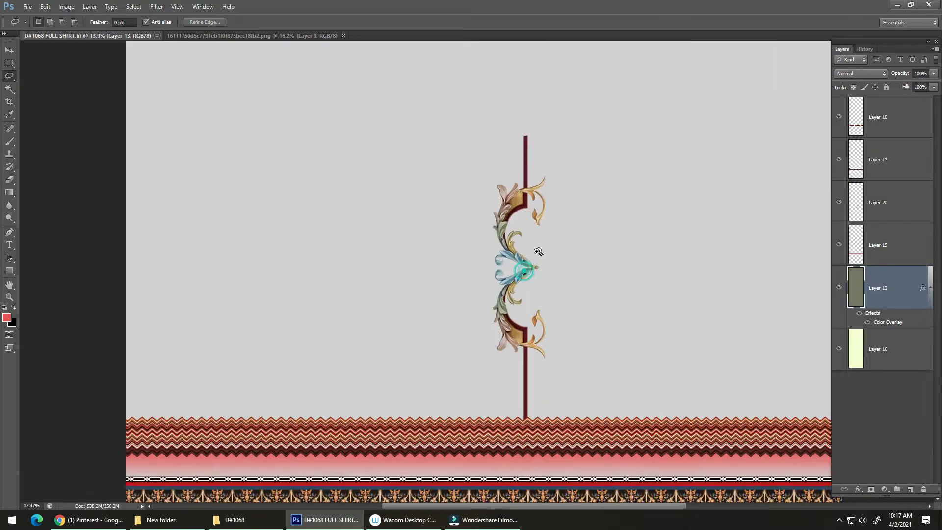
Step: Rotate the leaf-scroll ornament 90° clockwise and place it horizontally just above the zigzag strip
key(v)
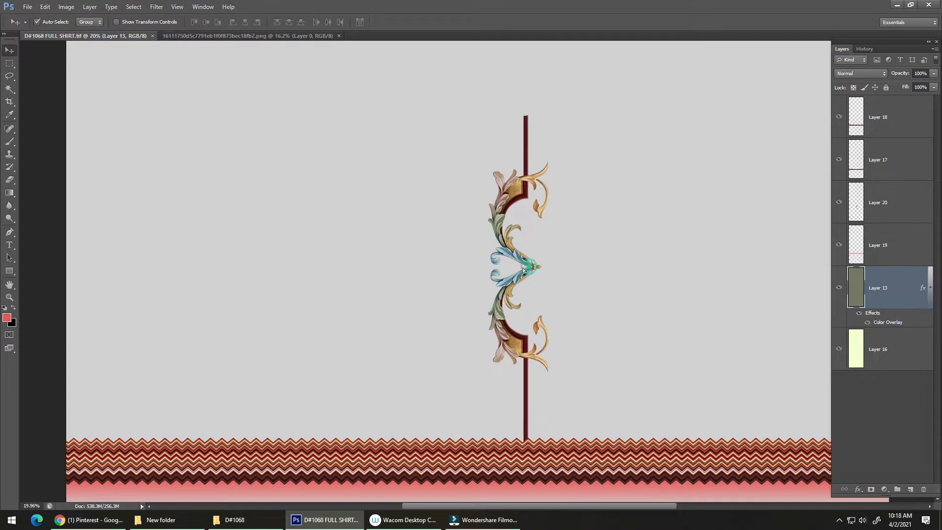
drag(471, 257, 390, 263)
key(ctrl+t)
right_click(428, 253)
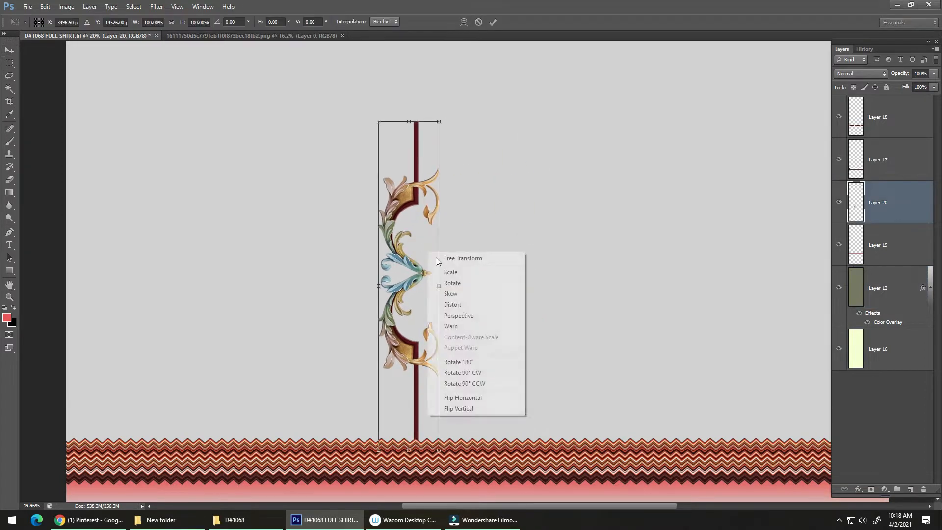
click(481, 377)
drag(480, 285, 472, 404)
key(Return)
Step: Show the guides and align the horizontal ornament's centre tip with the central vertical guide, just above the zigzag strip
drag(460, 320, 511, 350)
key(ctrl+semicolon)
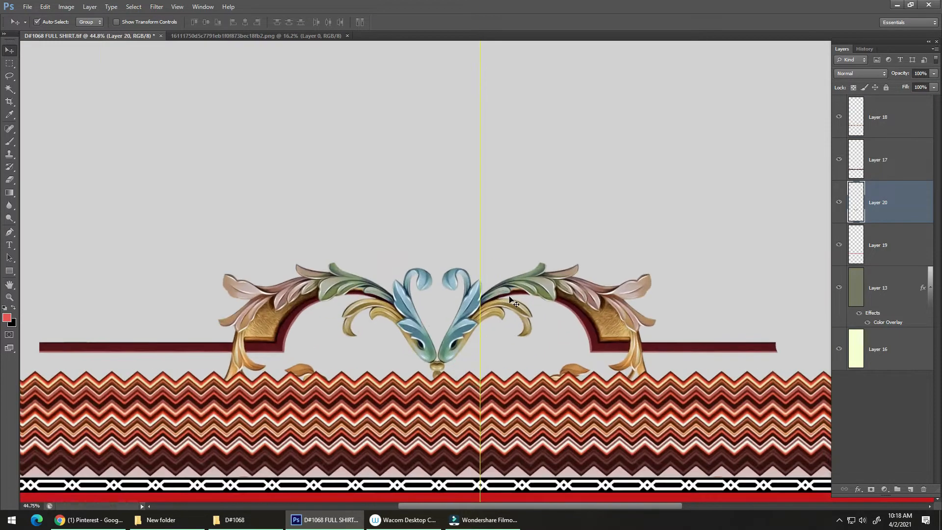
drag(501, 297, 545, 283)
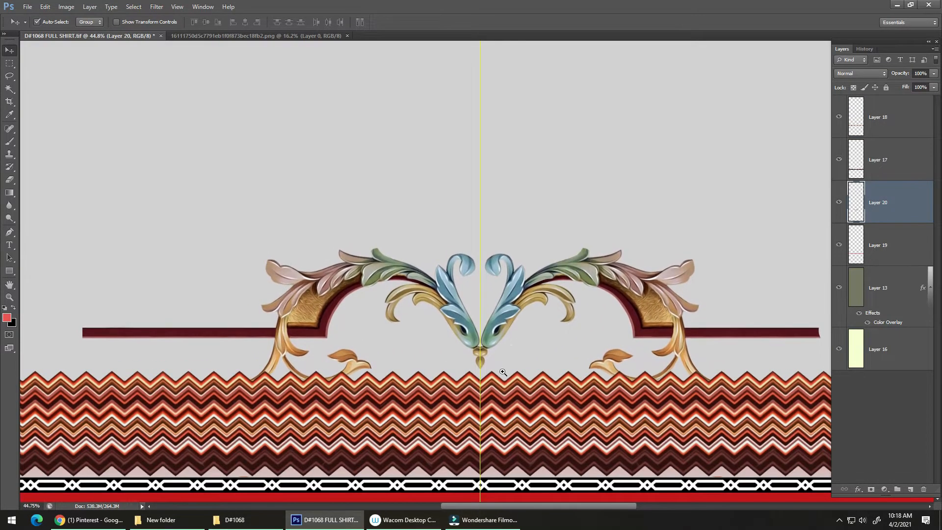
drag(493, 376, 574, 245)
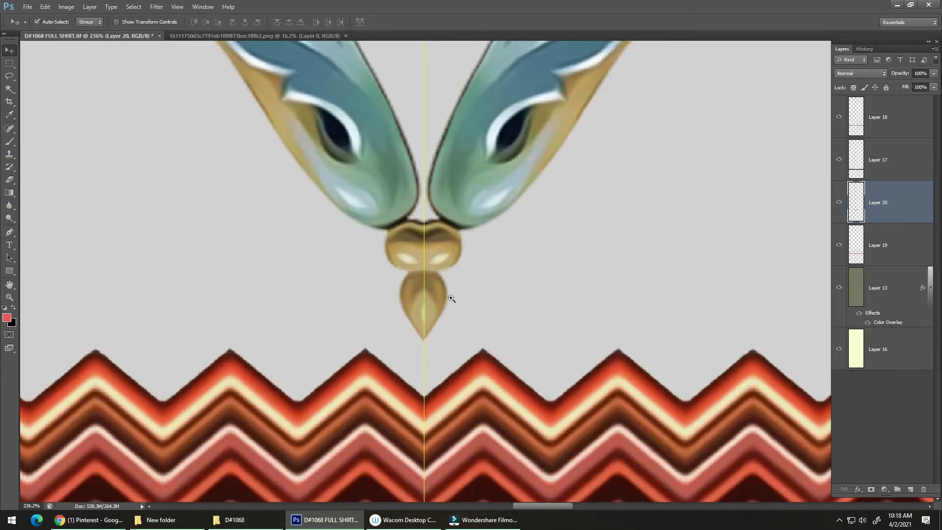
drag(451, 298, 473, 284)
drag(475, 284, 529, 303)
drag(530, 301, 516, 301)
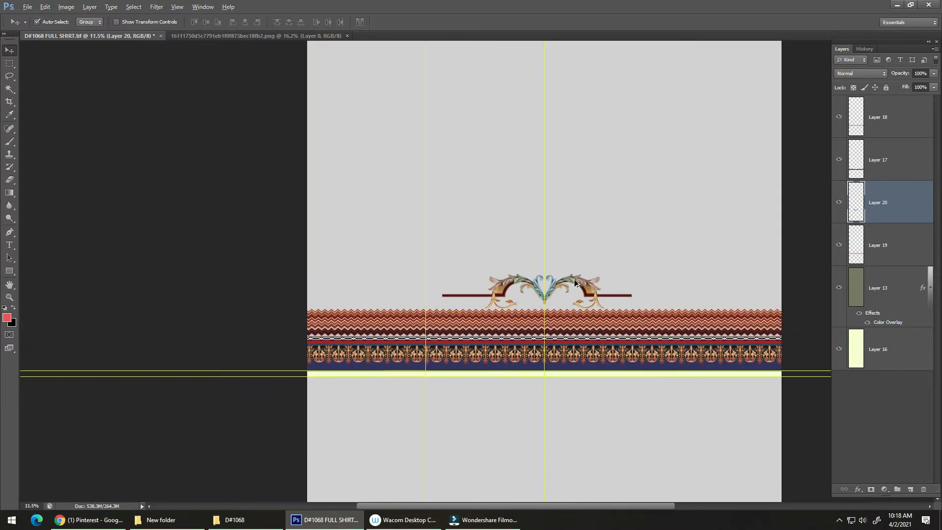
Step: Duplicate the ornament beside the original toward the shirt's left edge and scale the copy up slightly
drag(575, 283, 431, 277)
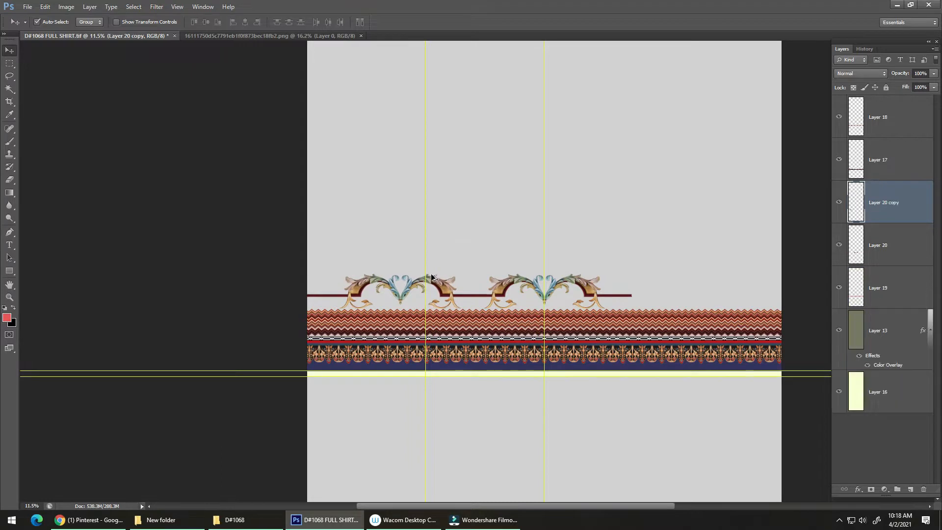
key(ctrl+t)
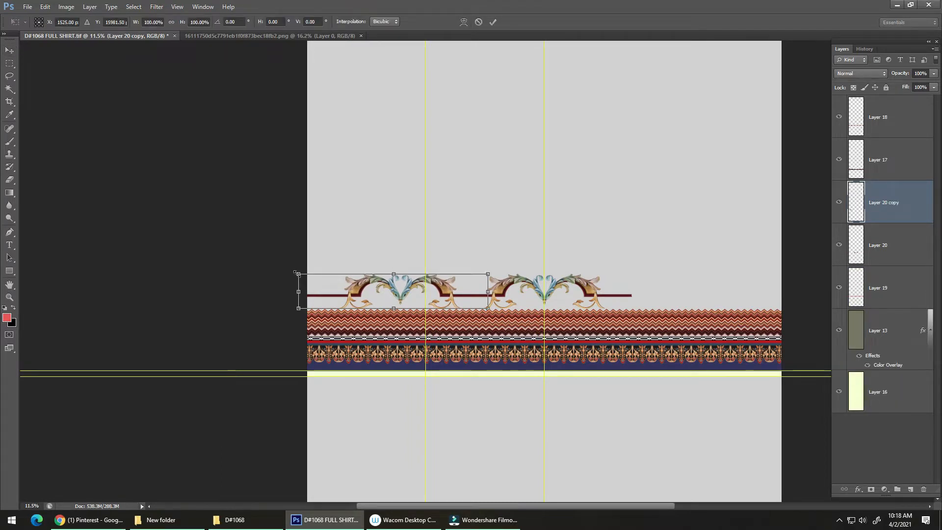
drag(298, 273, 279, 264)
double_click(402, 278)
Step: Merge the enlarged copy into the original ornament's layer and select the whole canvas
drag(451, 289, 423, 339)
drag(450, 332, 456, 324)
key(Delete)
key(ctrl+a)
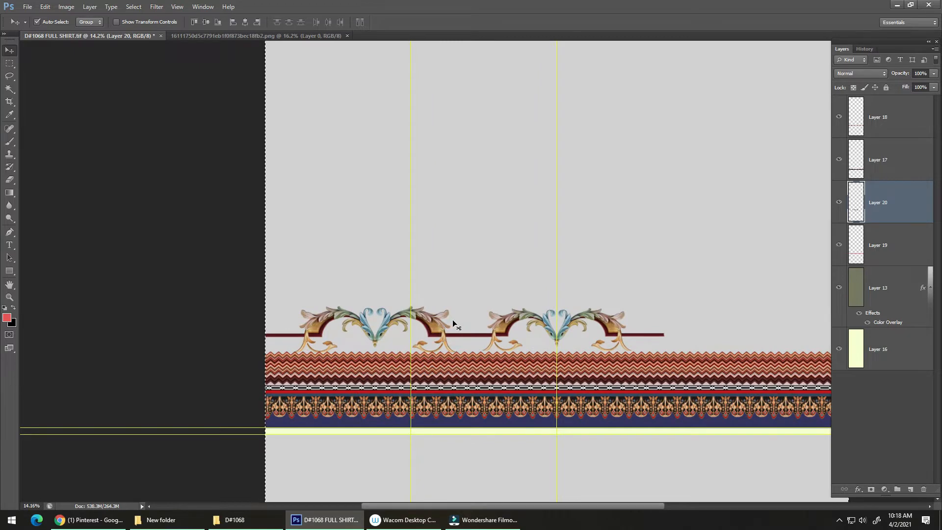
Step: Select the ornament's half to the right of the central guide with the Rectangular Marquee and delete it
key(m)
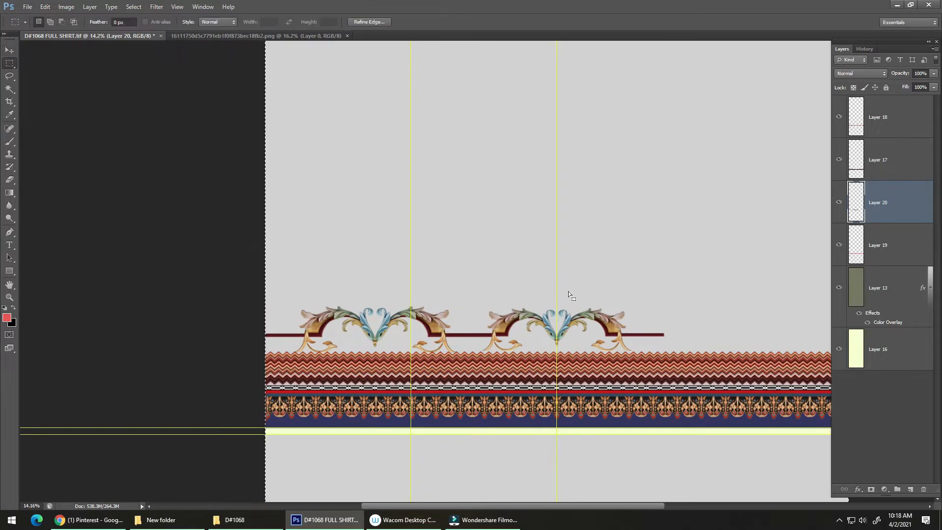
drag(557, 281, 752, 427)
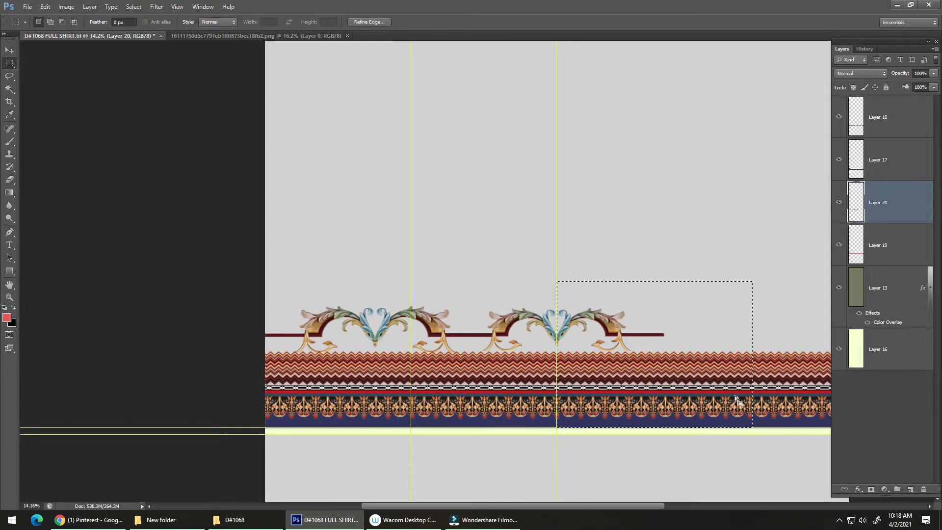
key(Delete)
Step: Mirror the remaining left half of the ornament row horizontally to complete a three-arch full-width border, and hide the guides
key(ctrl+a)
key(alt+e)
key(alt+a)
key(alt+h)
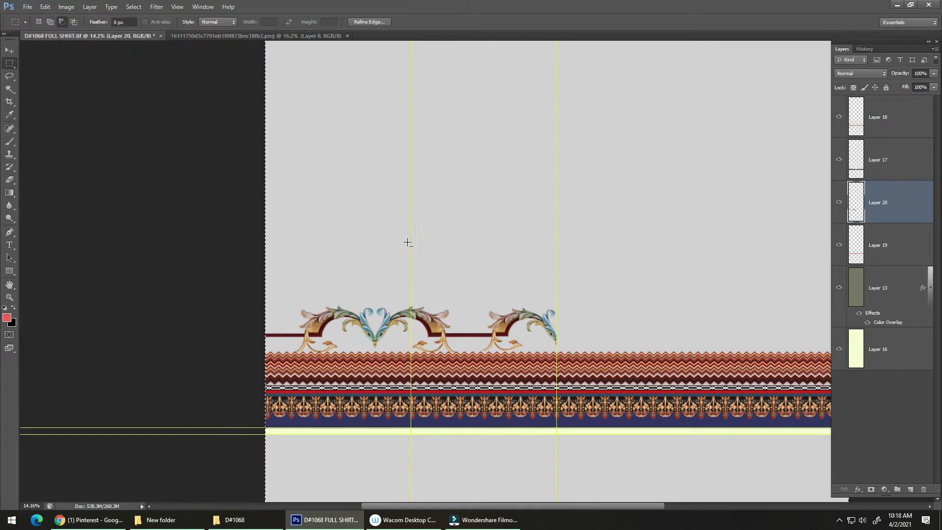
key(ctrl+h)
mouse_move(570, 352)
mouse_down()
mouse_move(524, 336)
mouse_move(493, 342)
mouse_move(515, 339)
mouse_up()
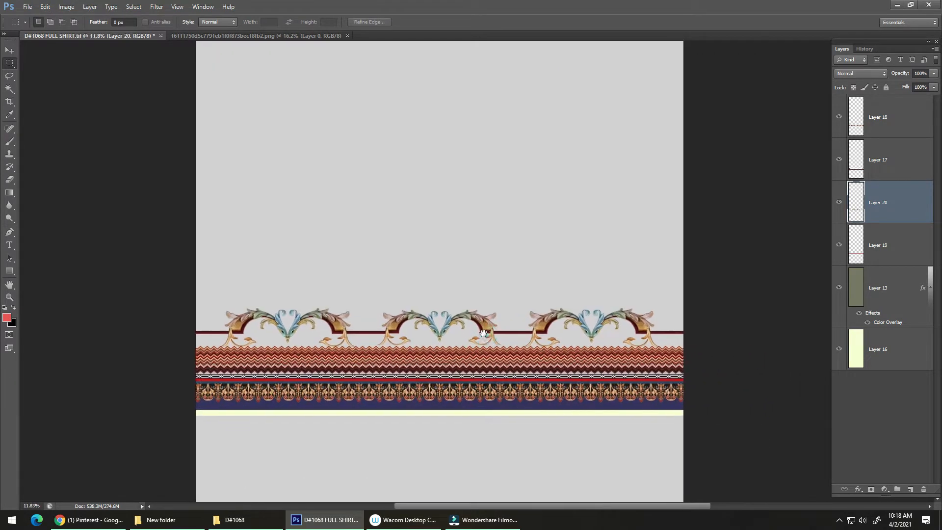
mouse_move(444, 336)
mouse_down()
mouse_move(466, 337)
mouse_move(484, 322)
mouse_move(463, 322)
mouse_move(475, 326)
mouse_move(344, 210)
mouse_up()
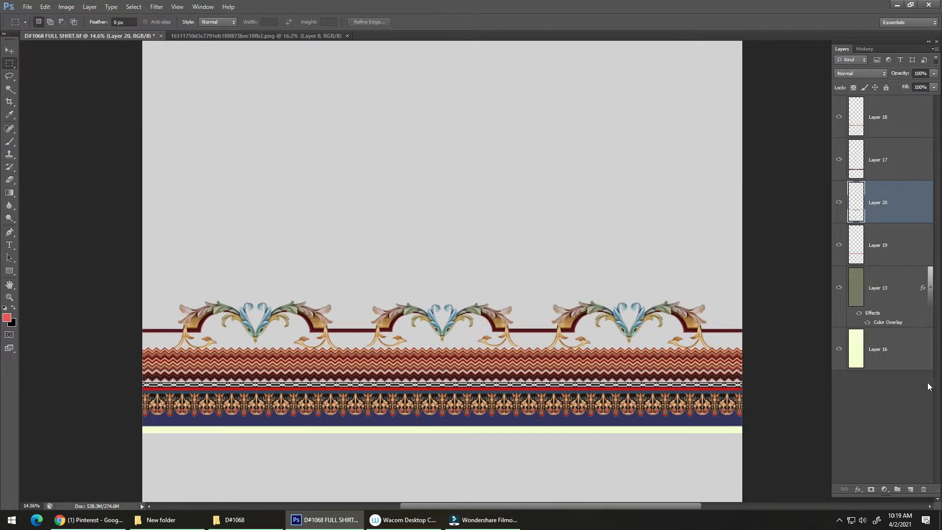
Step: Create a new layer above Layer 13 and lasso the area beneath the first ornament arch, down into the zigzag strip
click(891, 271)
click(912, 488)
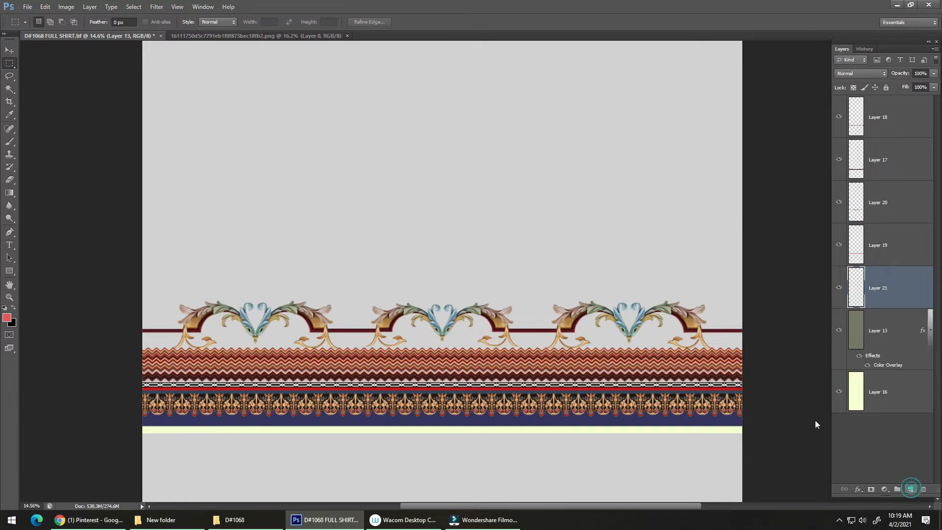
drag(206, 337, 267, 333)
key(l)
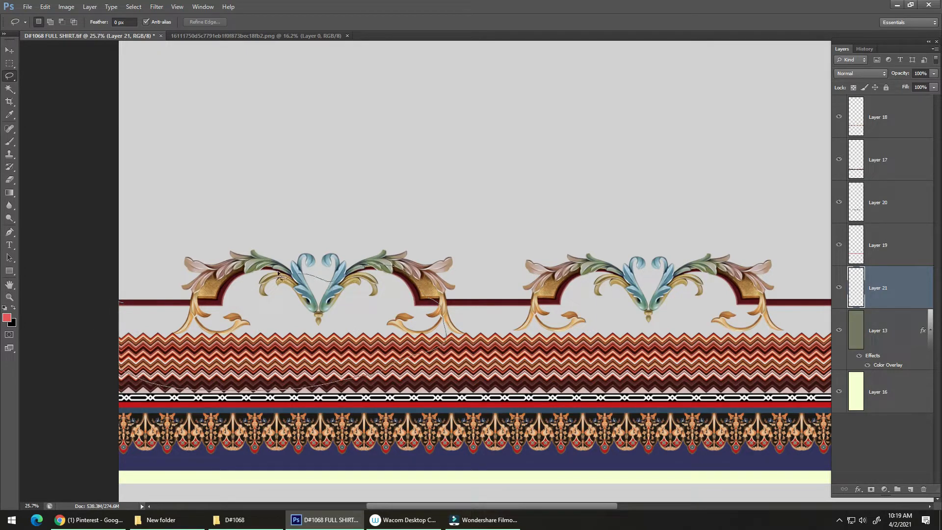
drag(204, 303, 205, 303)
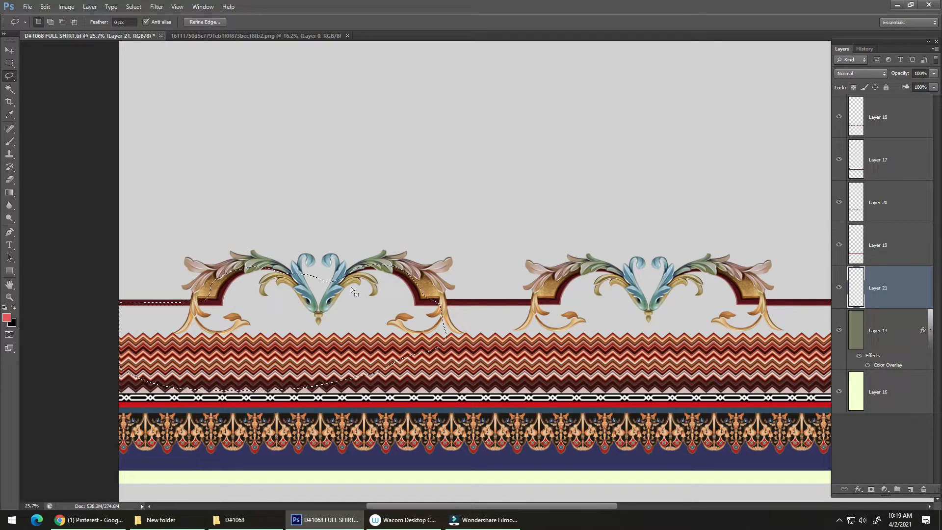
Step: Add the areas beneath the second and third ornament arches to the lasso selection, extending it to the shirt's right edge
mouse_move(445, 303)
mouse_down()
mouse_move(424, 327)
mouse_move(510, 391)
mouse_up()
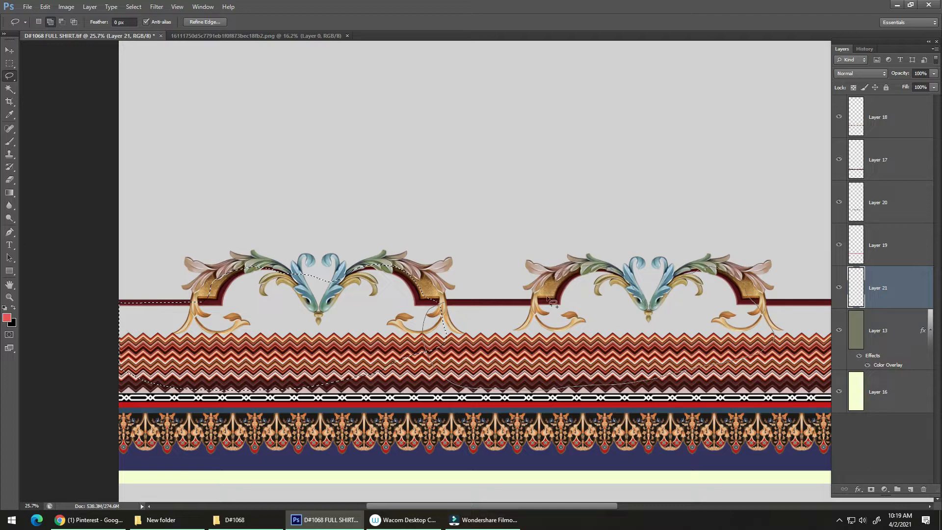
drag(684, 326, 478, 324)
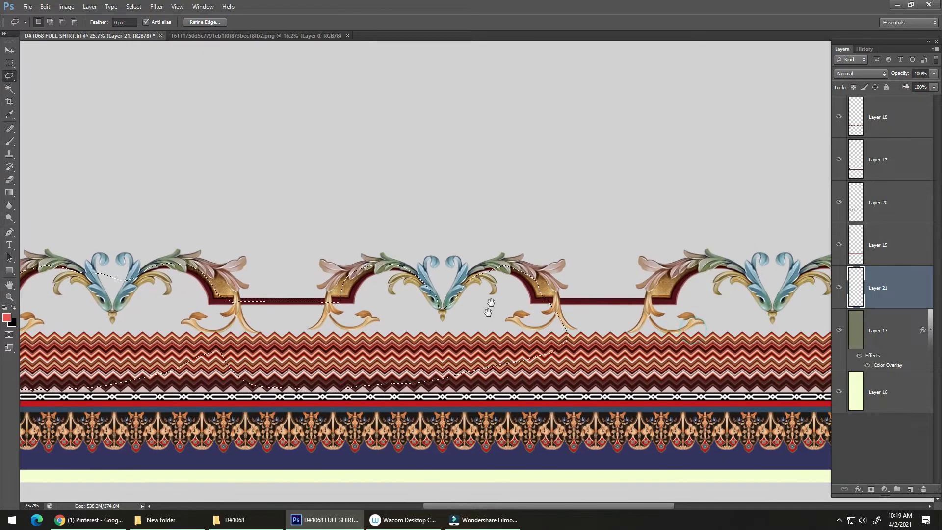
mouse_move(566, 333)
mouse_down()
mouse_move(387, 329)
mouse_move(368, 304)
mouse_move(700, 404)
mouse_up()
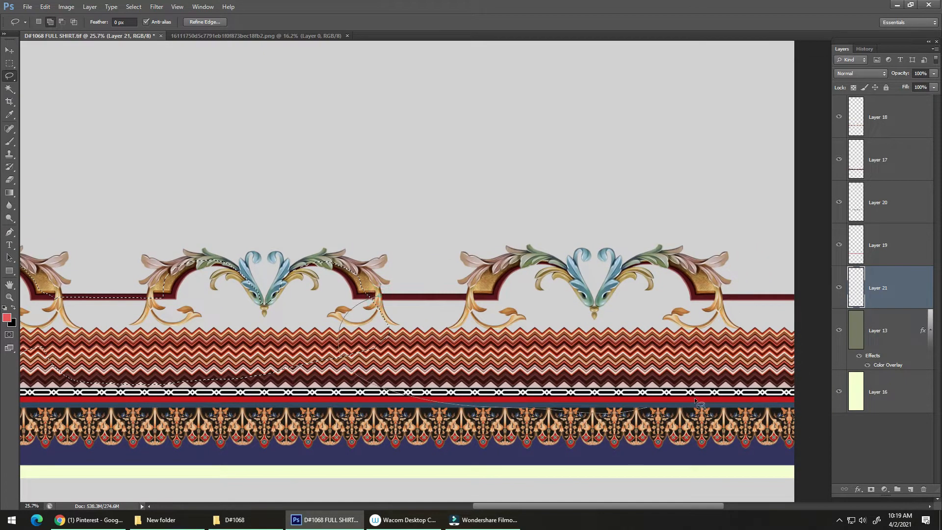
drag(760, 301, 761, 297)
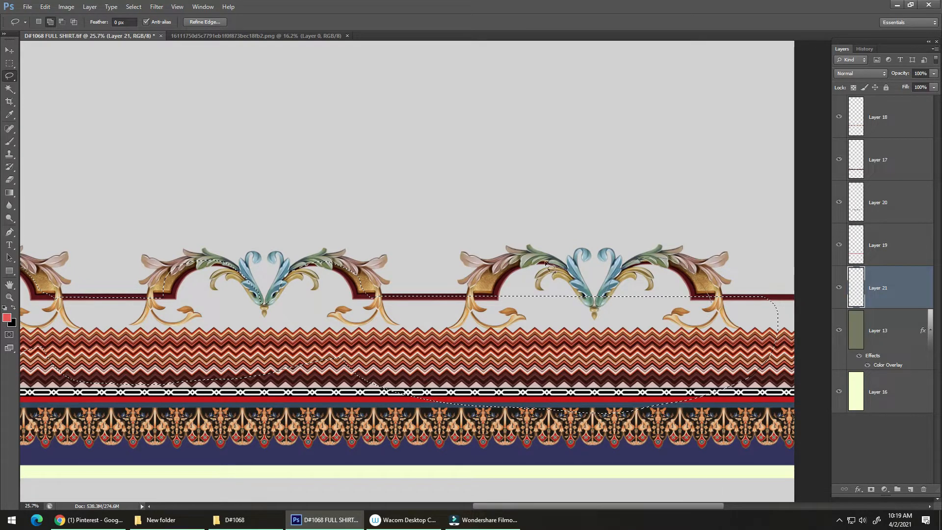
drag(518, 364, 713, 314)
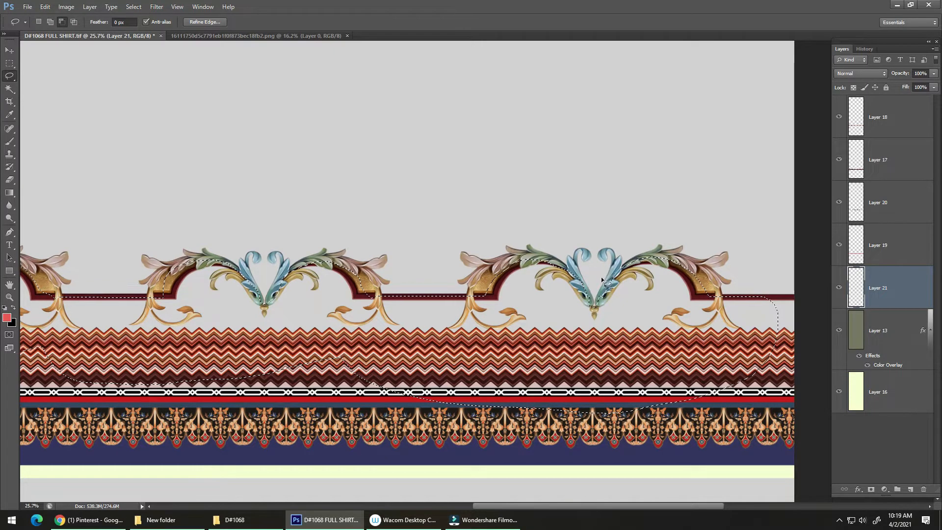
scroll(540, 309, right, 5)
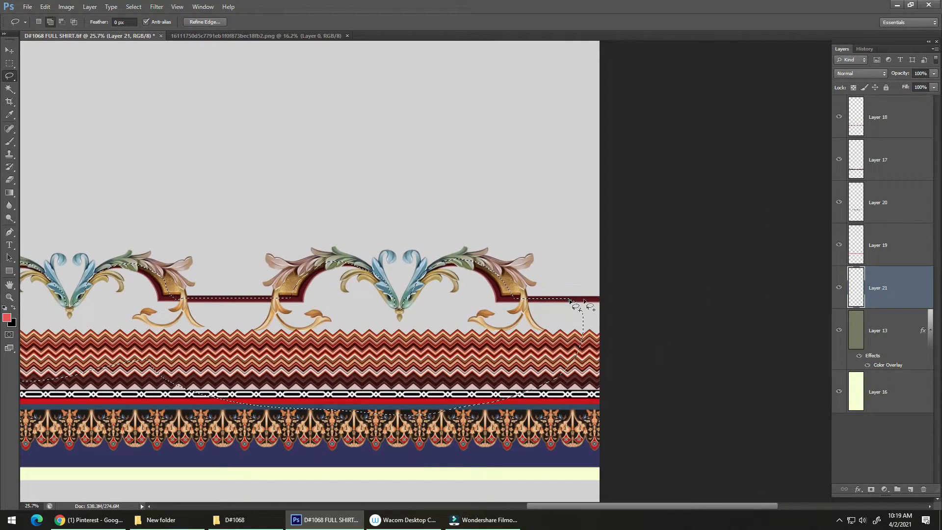
drag(595, 316, 547, 315)
drag(544, 315, 621, 319)
Step: Subtract the selection's uneven lower part with the Rectangular Marquee so it ends in a straight edge within the zigzag strip
key(m)
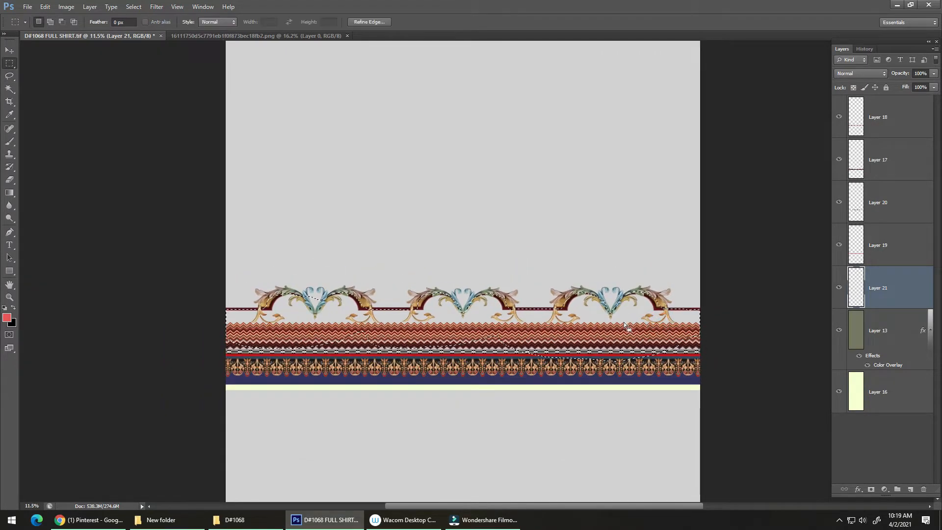
drag(710, 340, 162, 417)
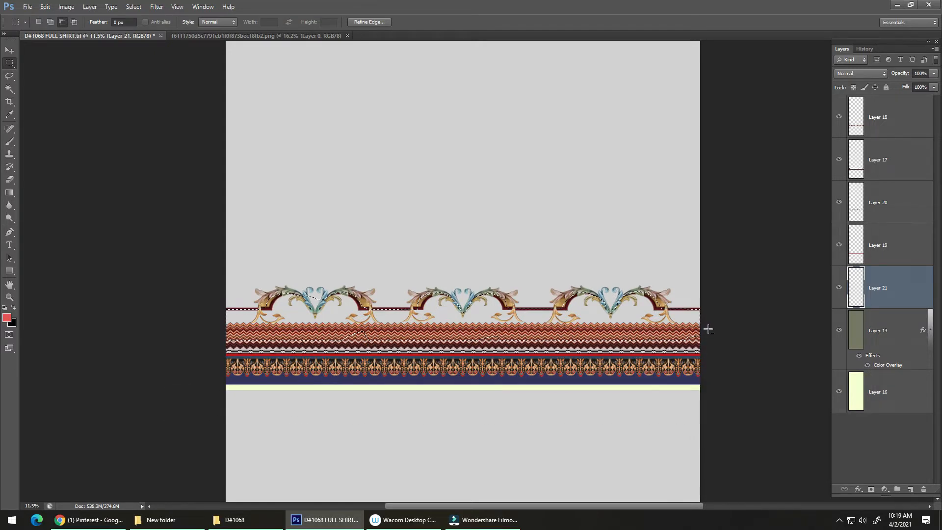
mouse_move(708, 330)
mouse_down()
mouse_move(444, 339)
mouse_move(183, 396)
mouse_move(192, 392)
mouse_up()
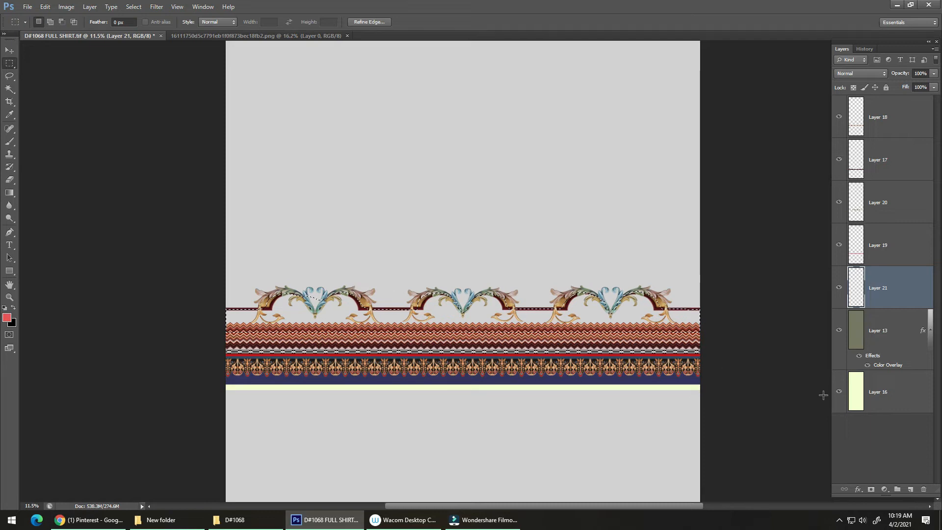
click(858, 491)
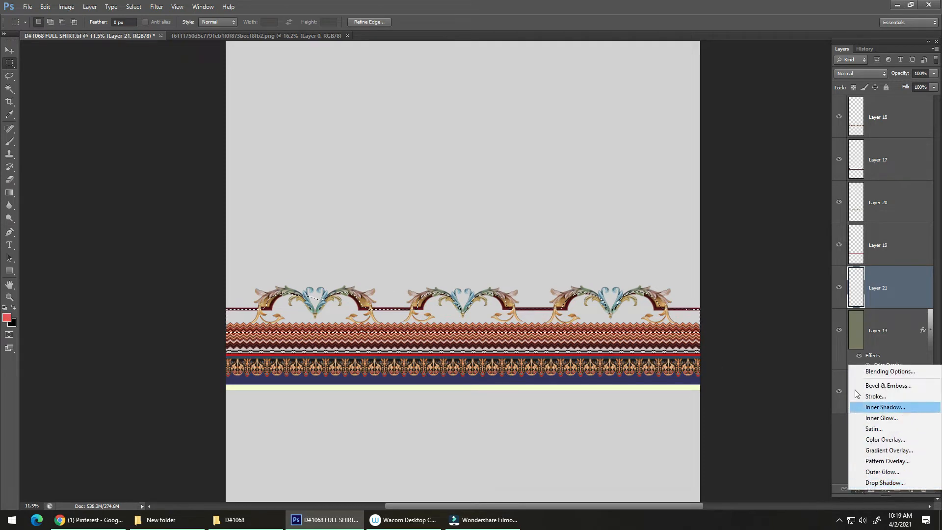
click(786, 360)
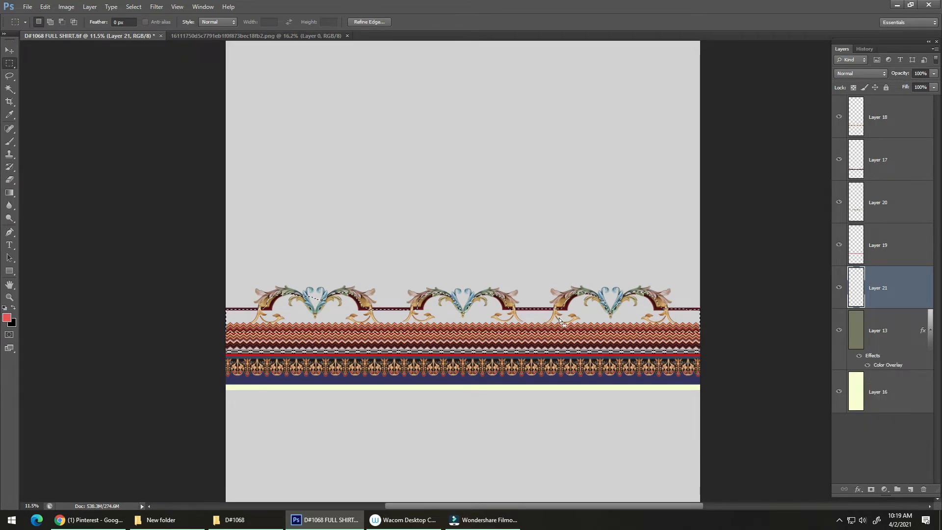
click(855, 490)
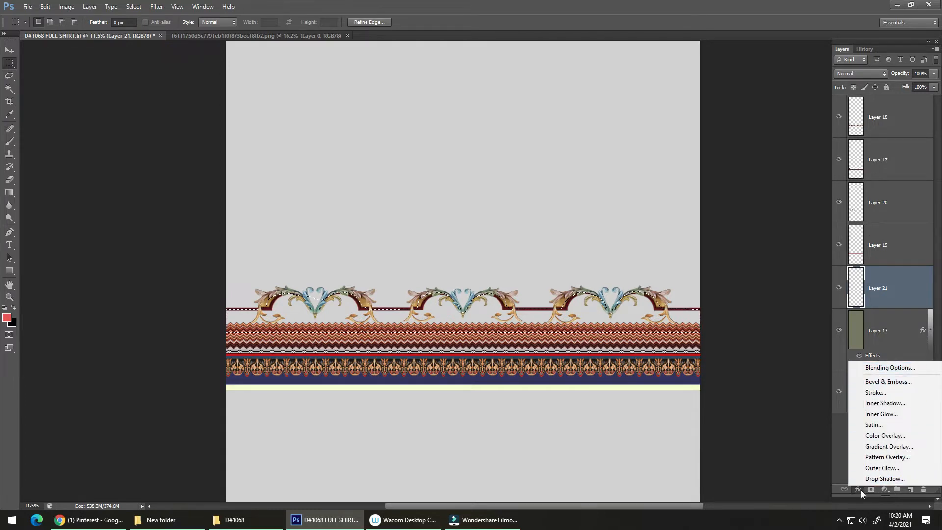
click(858, 490)
click(808, 463)
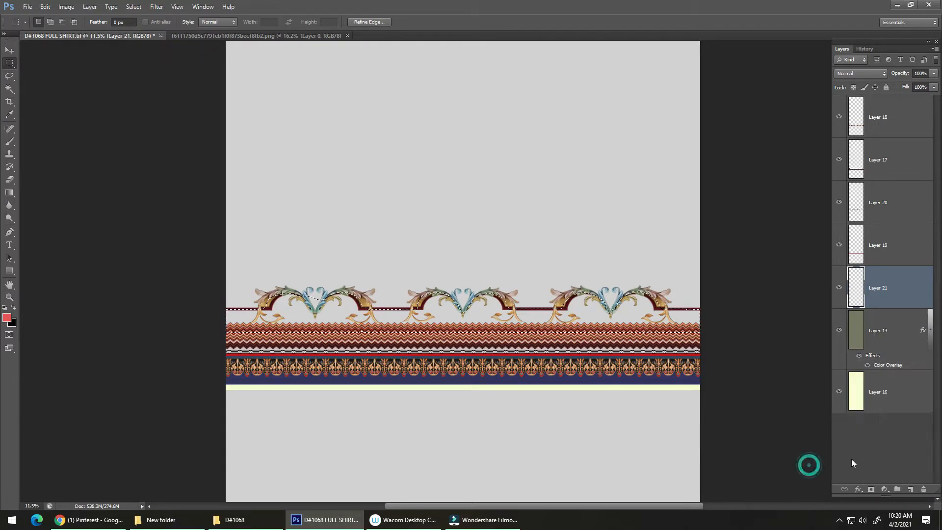
Step: Add a Solid Color fill layer over the selected area beneath the arches, trying sampled design colours and settling on dark blue 24235e
click(884, 489)
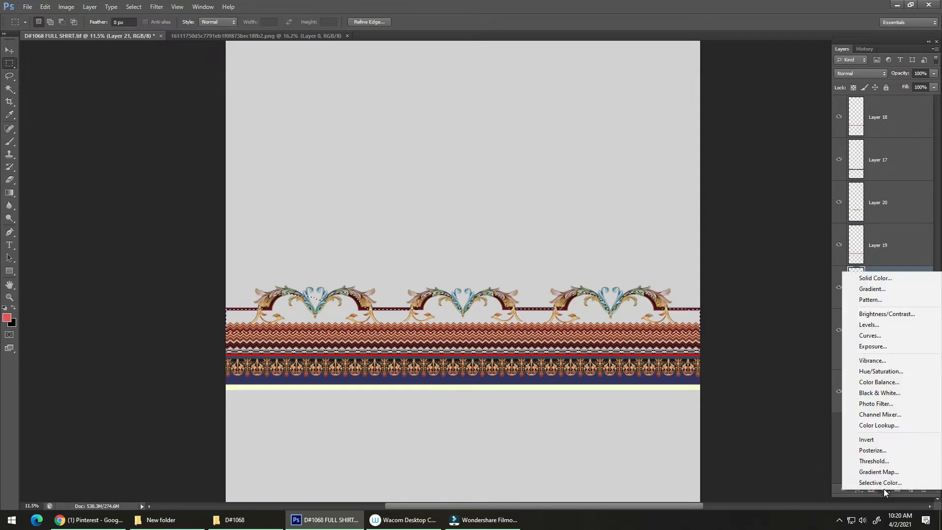
click(873, 279)
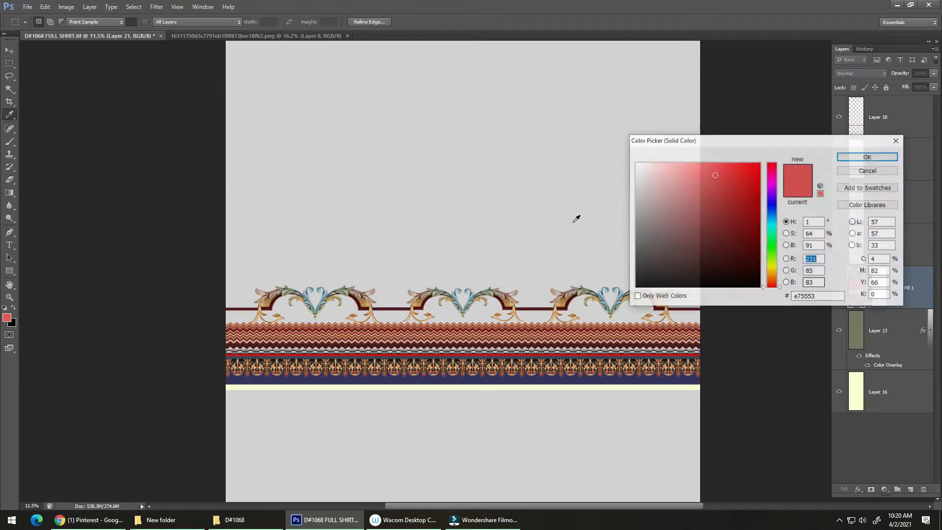
click(544, 342)
click(619, 301)
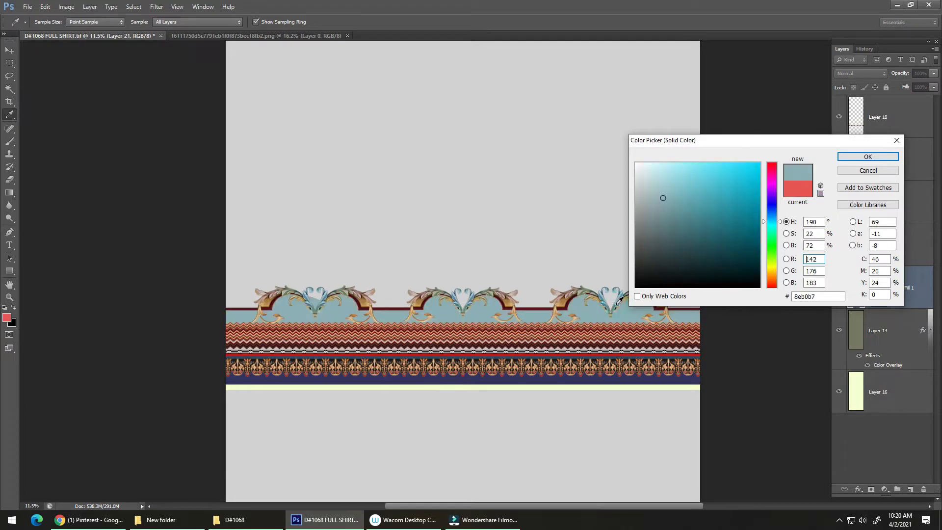
click(593, 368)
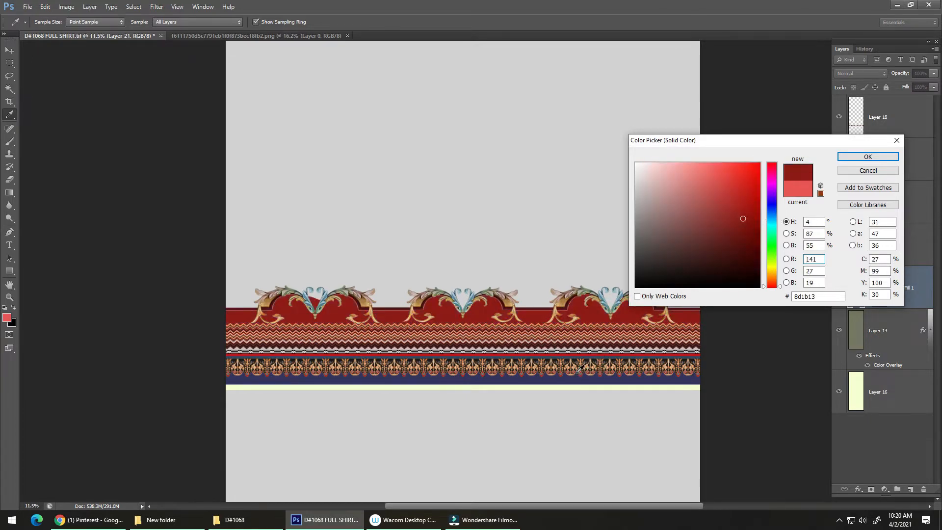
click(579, 375)
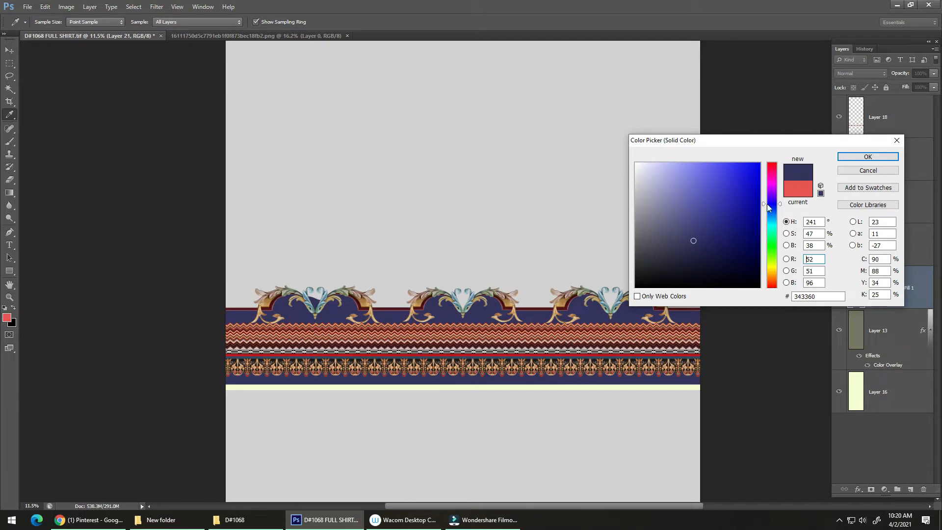
drag(703, 246, 715, 241)
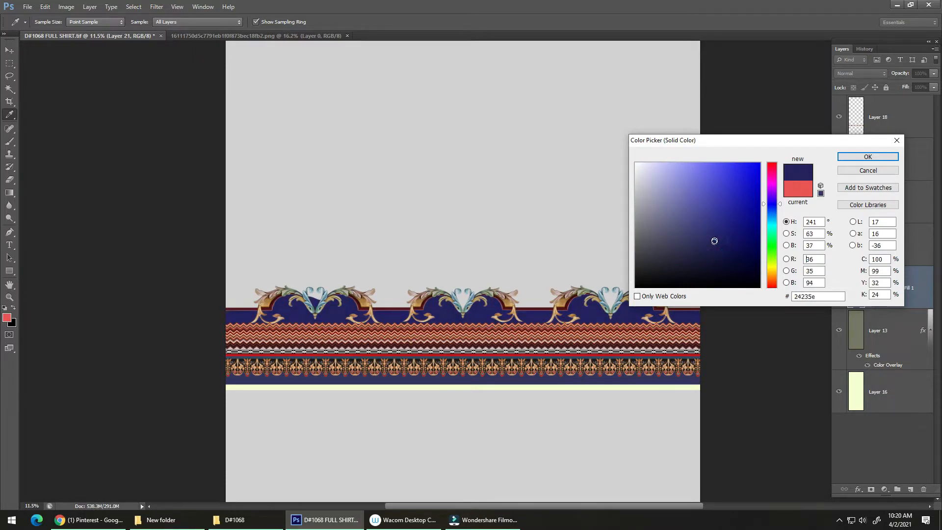
click(866, 156)
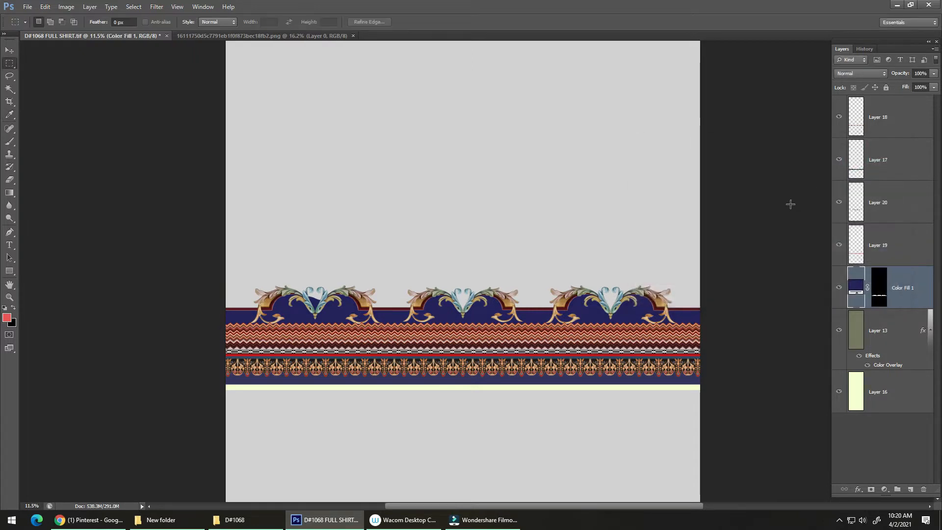
Step: Sample the dark blue fill as the foreground colour and undo the fill layer to get the selection back
key(i)
click(629, 315)
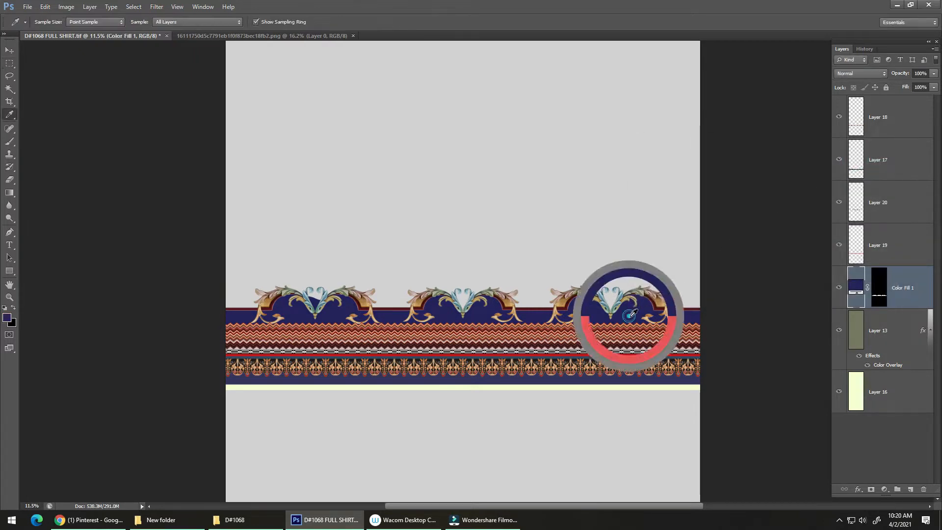
key(ctrl+z)
Step: Lasso the gaps inside the heart-shaped scrolls out of the selection, fill the rest with dark blue on Layer 21 and deselect
drag(274, 290, 341, 261)
key(l)
key(alt)
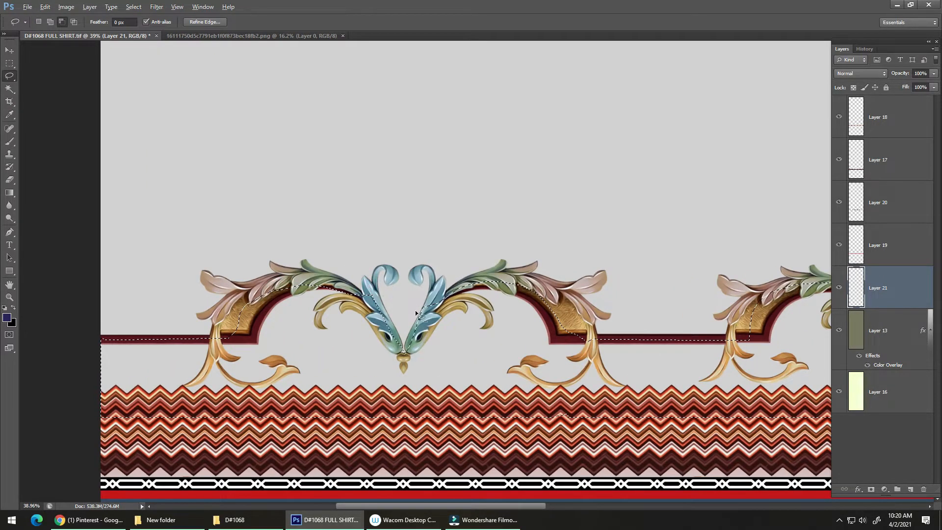
drag(401, 340, 398, 353)
drag(552, 313, 411, 292)
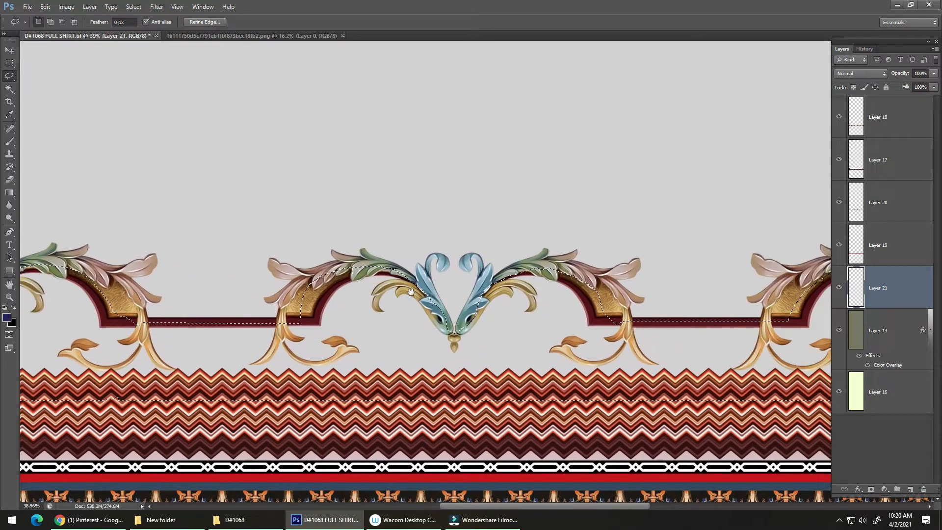
drag(455, 337, 510, 294)
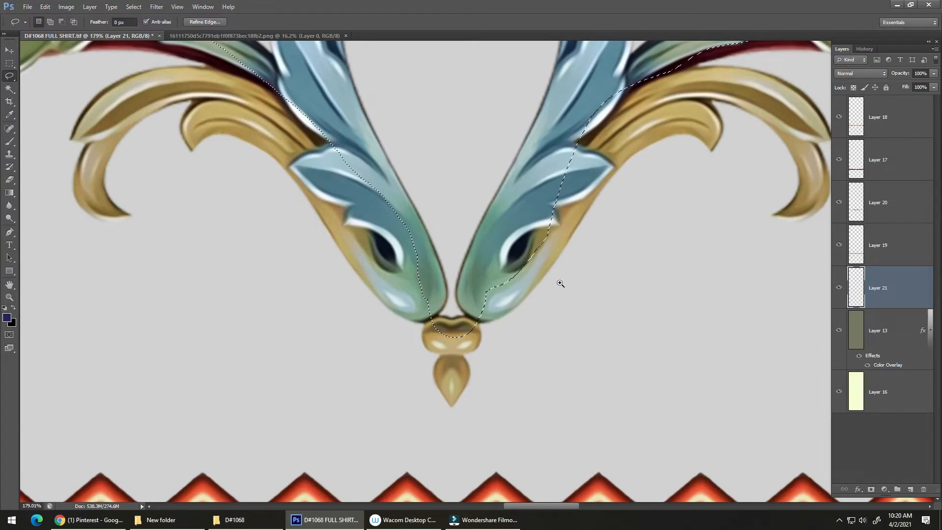
drag(483, 267, 431, 252)
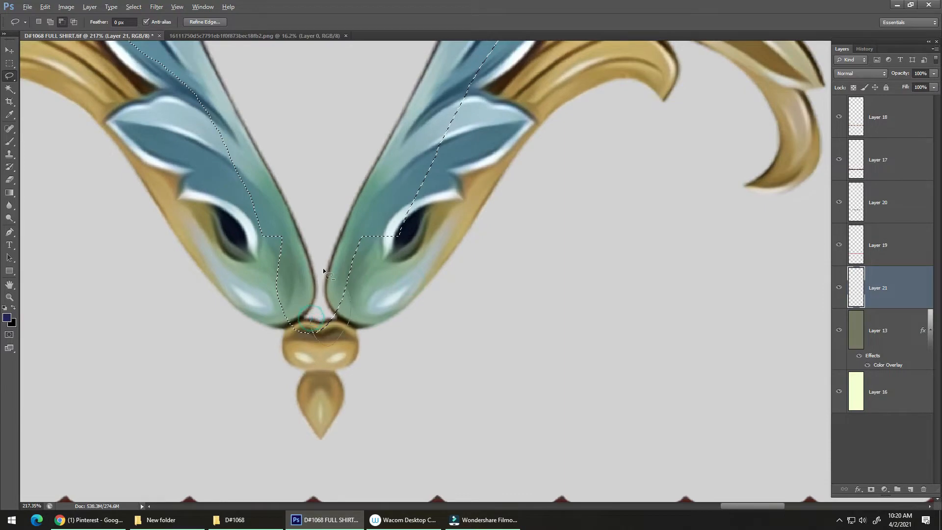
mouse_move(475, 282)
mouse_down()
mouse_move(452, 287)
mouse_move(427, 273)
mouse_move(481, 339)
mouse_up()
key(alt+BackSpace)
key(ctrl+d)
Step: Examine the floral motifs in the ornament source image and close that document
click(258, 38)
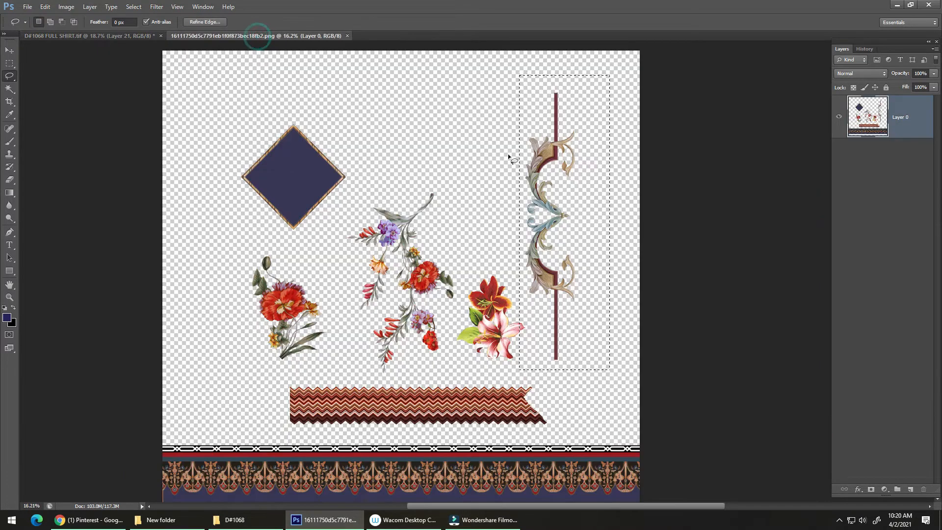
drag(425, 283, 482, 218)
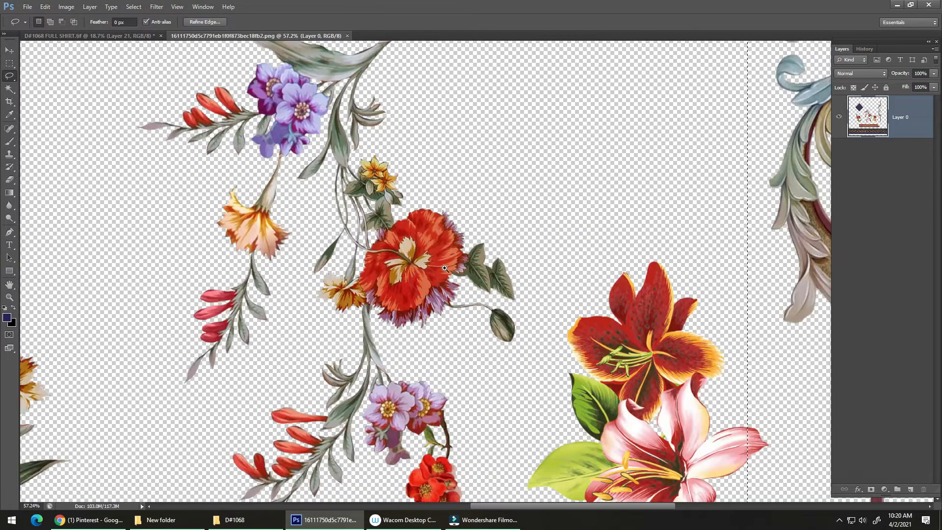
drag(444, 269, 411, 280)
drag(287, 130, 365, 248)
key(ctrl+plus)
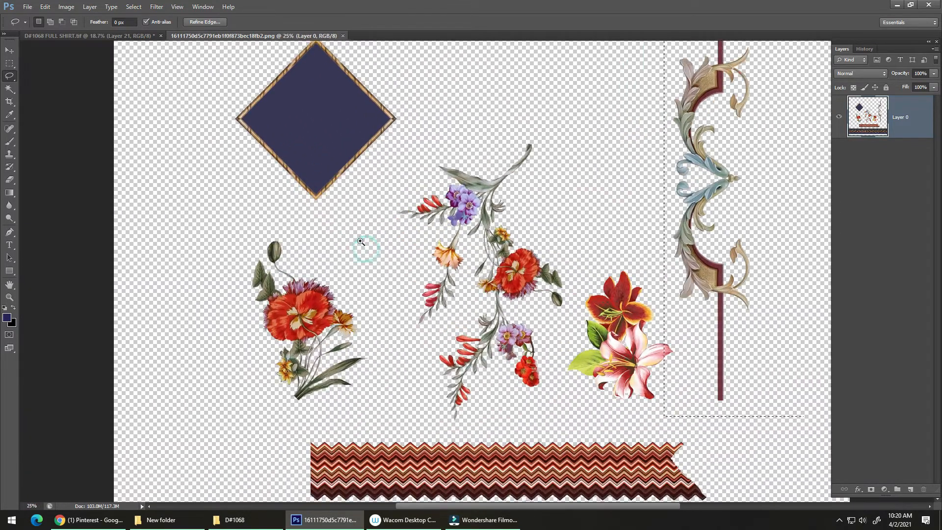
drag(530, 343, 508, 290)
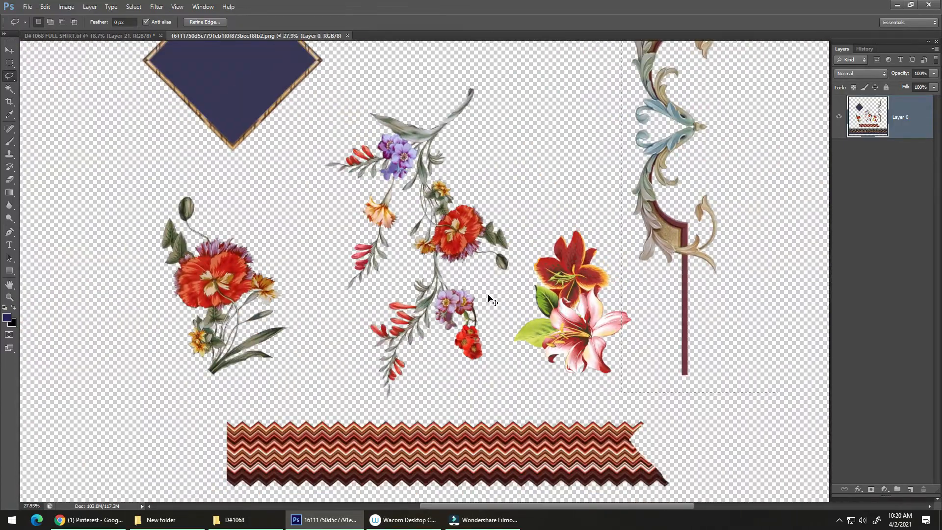
key(ctrl+w)
Step: Switch to the New folder file window and open e1a08c837dc3dbfeb3aead581d12dca4.png in Photoshop
key(alt+Tab)
key(alt+Tab)
key(alt+Tab)
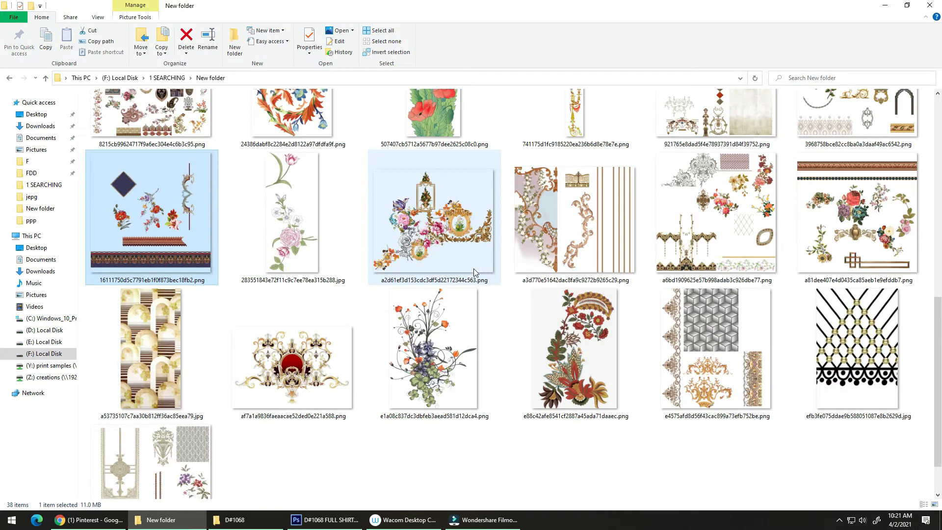
drag(434, 378, 860, 305)
key(alt+Tab)
key(alt+Tab)
Step: Add a new layer beneath the floral artwork and fill it with black
drag(449, 239, 488, 248)
ctrl+click(911, 490)
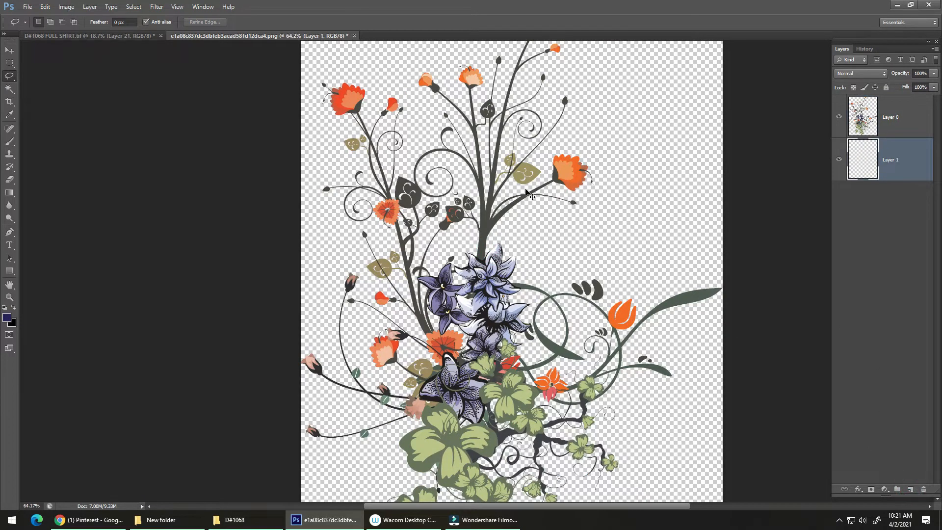
key(ctrl+BackSpace)
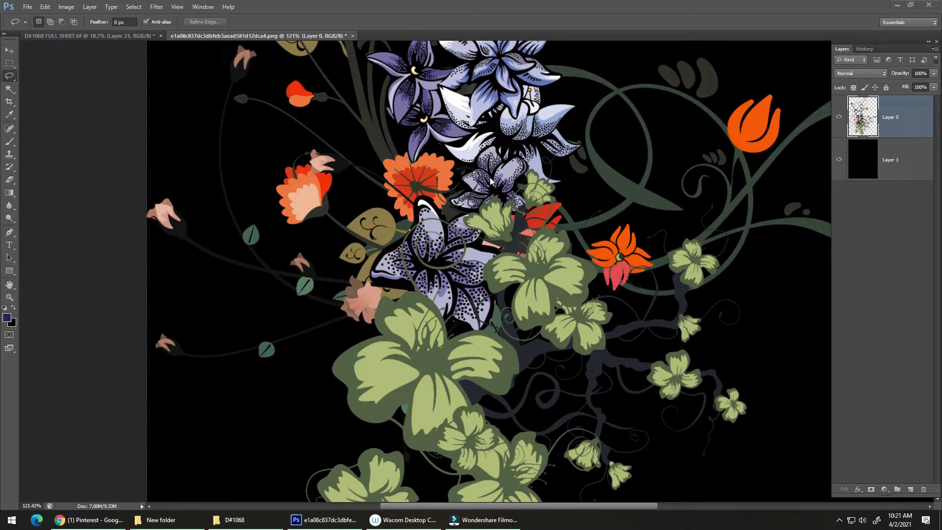
Step: Apply Brightness/Contrast to the floral artwork on Layer 0 with brightness 0 and contrast 67
click(914, 124)
key(alt+i)
key(j)
key(c)
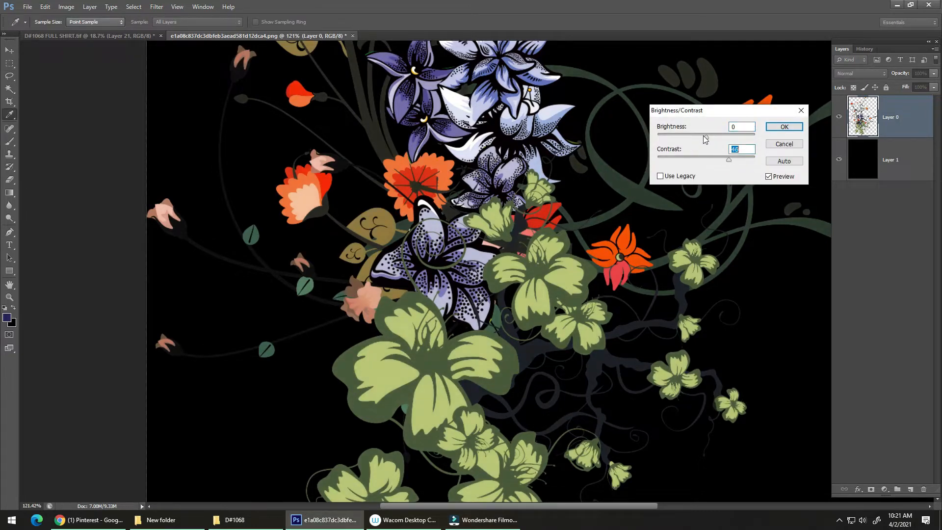
drag(727, 161, 709, 143)
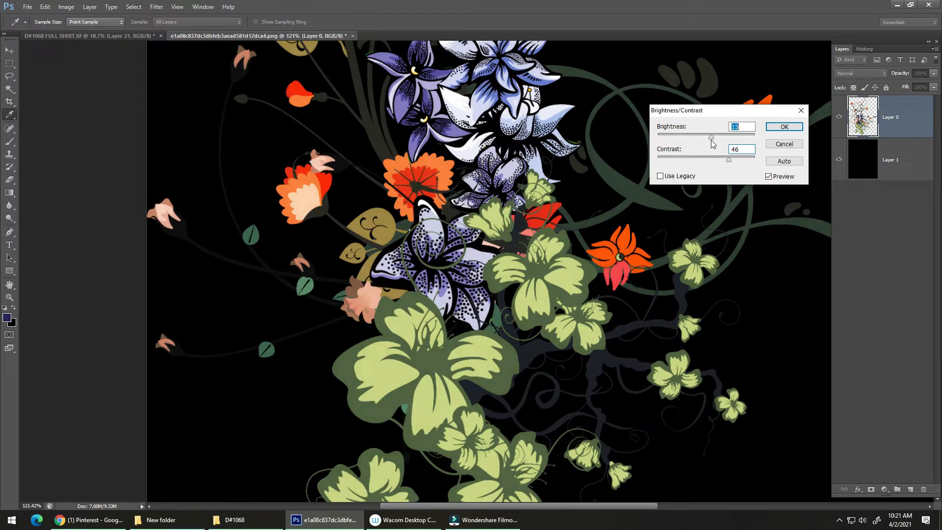
drag(711, 140, 738, 161)
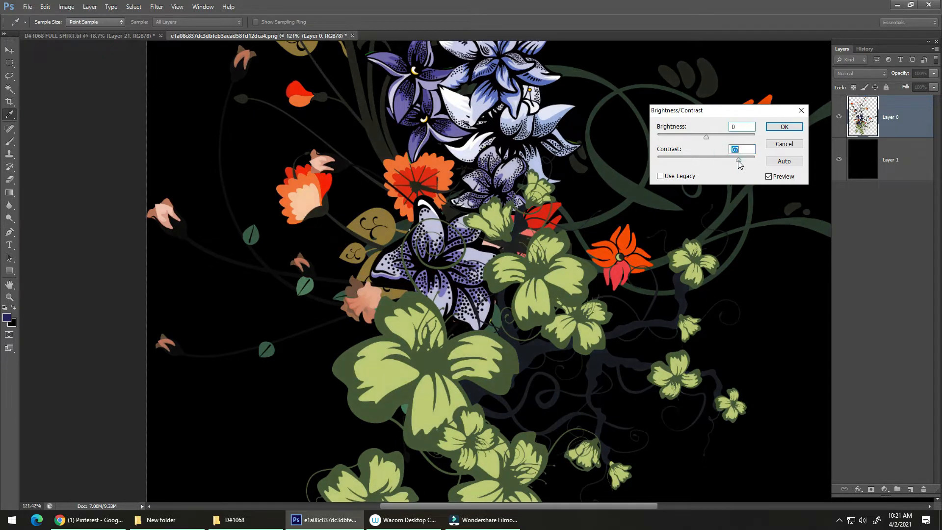
click(784, 127)
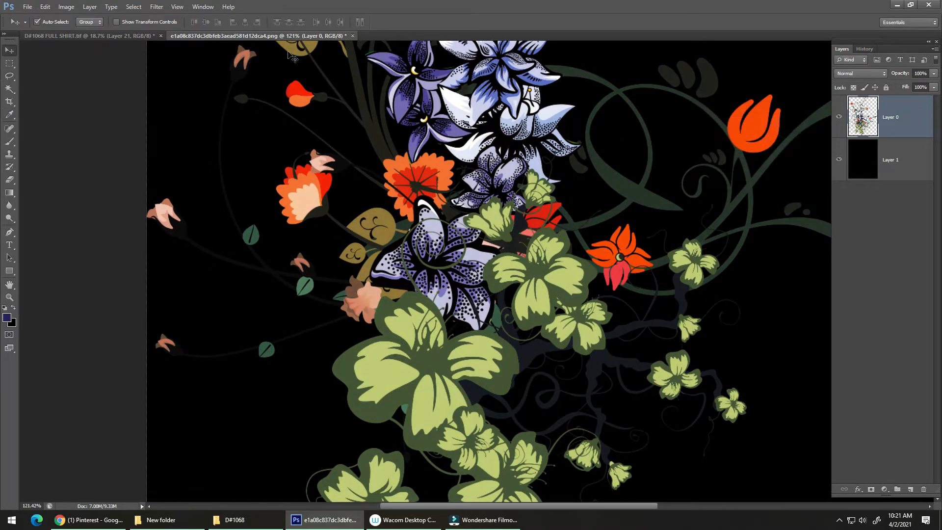
Step: Copy the floral artwork into the D#1068 FULL SHIRT document, place it above the arch border and save the file
drag(308, 48, 292, 47)
drag(141, 35, 328, 150)
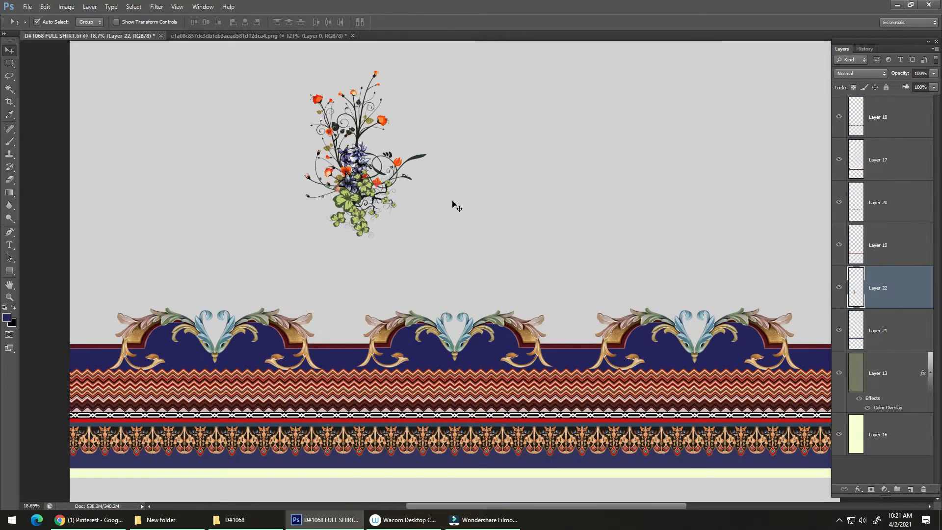
drag(440, 254, 373, 291)
key(ctrl+s)
Step: Scale the floral bouquet to 172.74% and position it with its base on the middle arch's heart scroll
drag(426, 311, 381, 289)
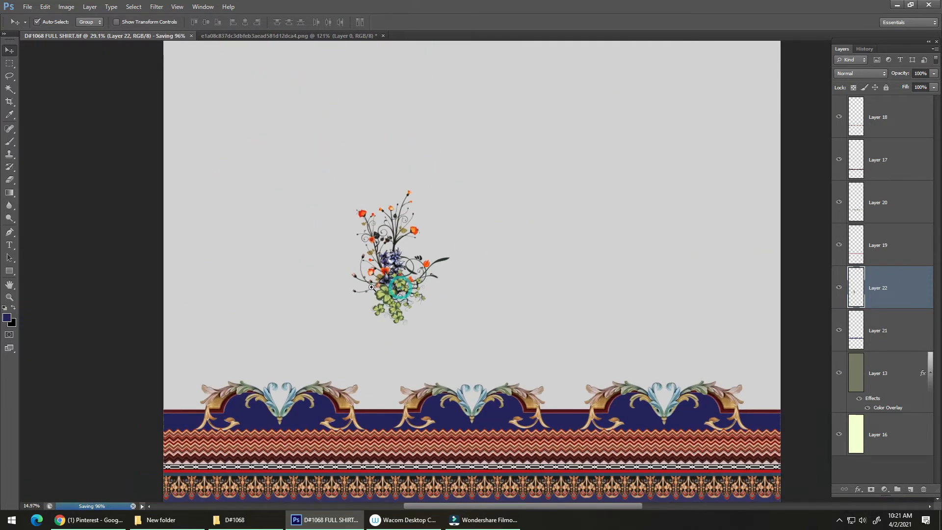
key(ctrl+t)
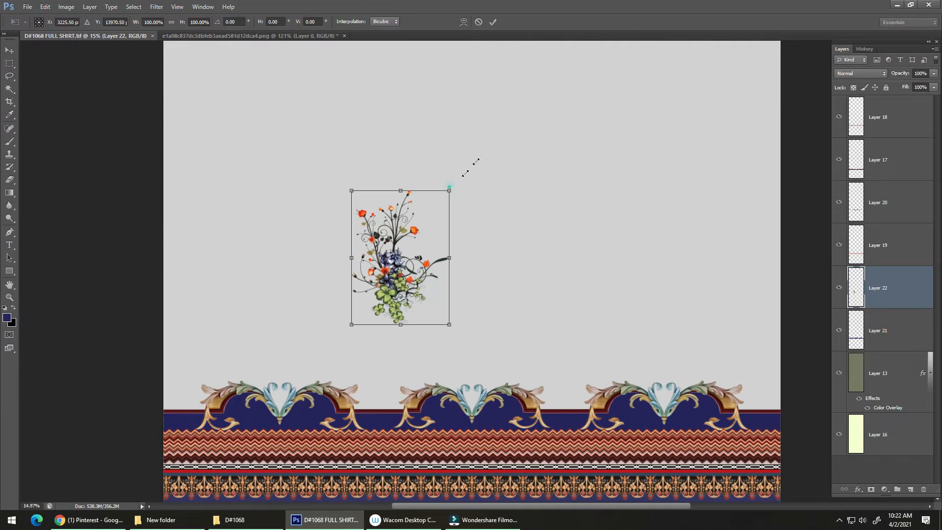
drag(449, 188, 528, 232)
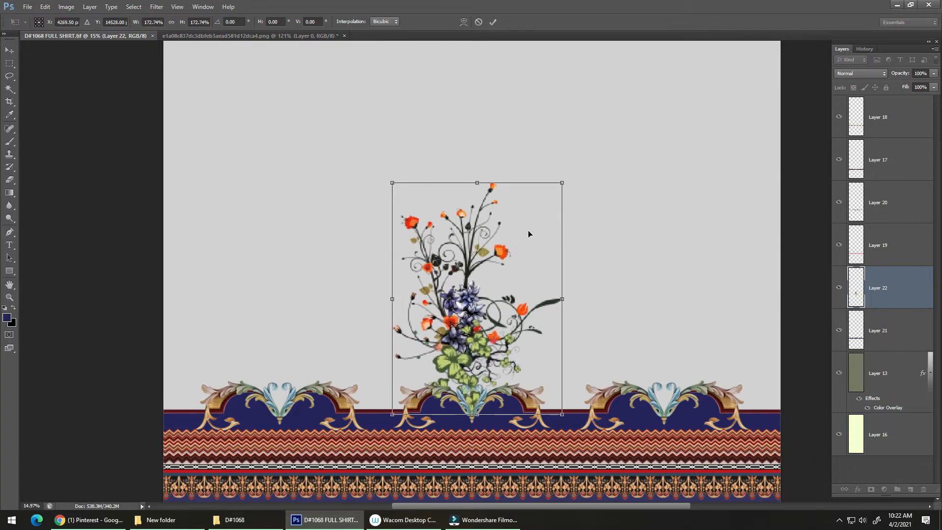
double_click(529, 233)
mouse_move(483, 387)
mouse_down()
mouse_move(505, 392)
mouse_move(493, 402)
mouse_move(455, 387)
mouse_move(465, 359)
mouse_move(469, 375)
mouse_up()
click(453, 385)
drag(481, 333, 442, 349)
click(443, 350)
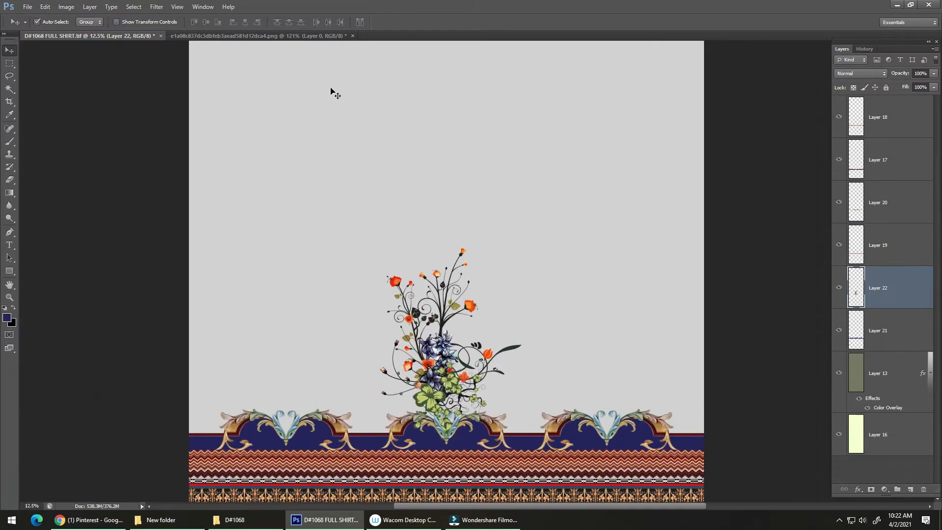
Step: Recolour Layer 13's Color Overlay to a slightly softened version of the orange sampled from a bouquet flower
mouse_move(504, 293)
mouse_down()
mouse_move(480, 294)
mouse_move(498, 290)
mouse_up()
drag(509, 331, 485, 312)
click(908, 411)
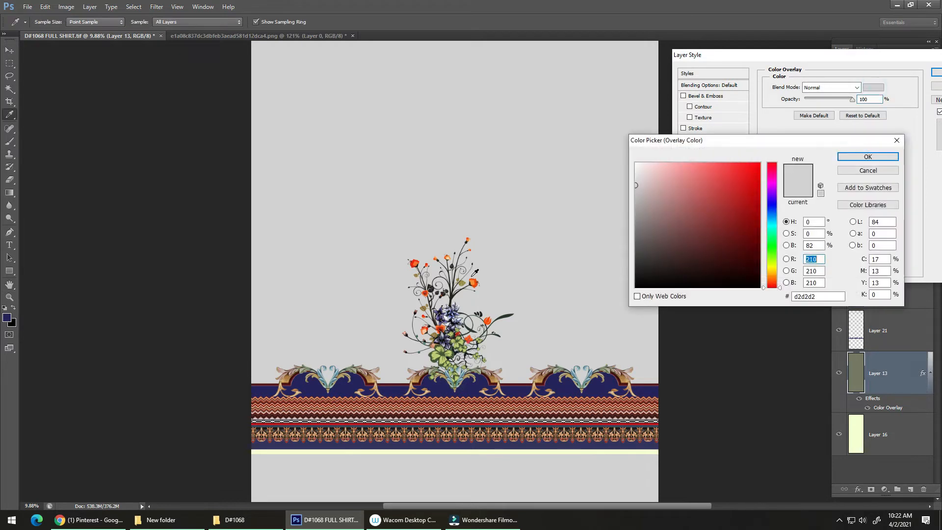
click(473, 283)
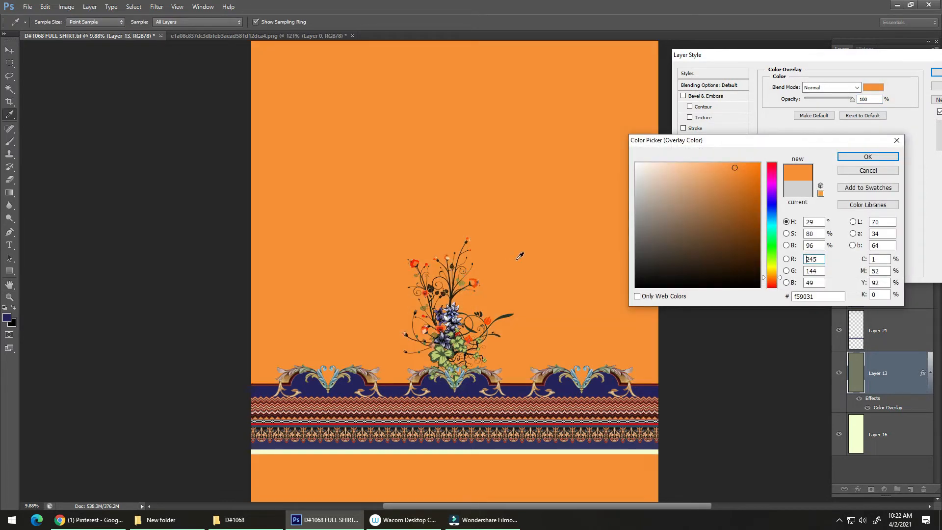
click(726, 166)
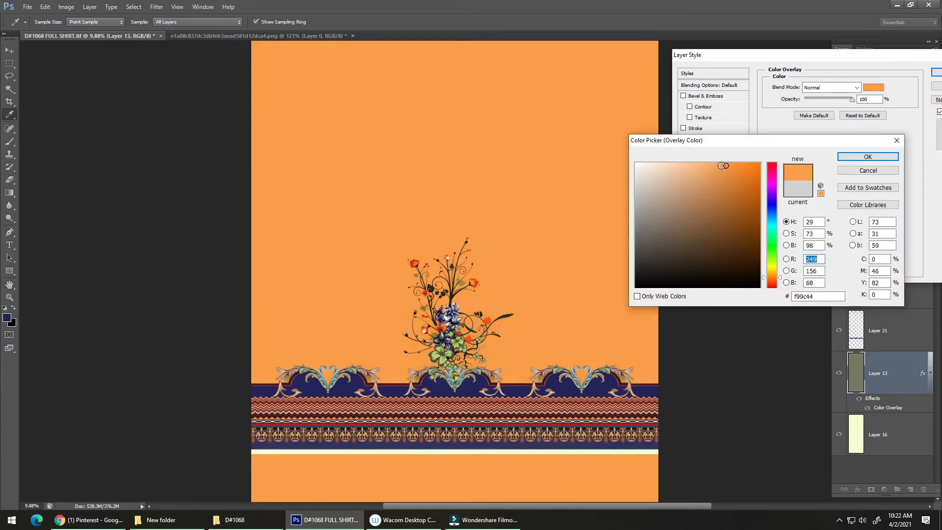
click(723, 170)
click(868, 157)
click(936, 73)
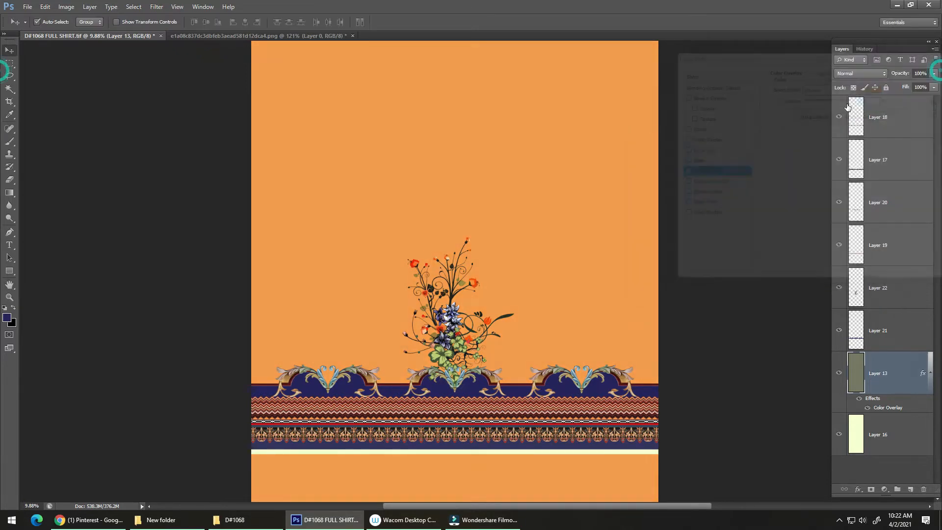
Step: Duplicate the floral bouquet and place the copy lower, over the right-hand arch
drag(444, 313, 525, 253)
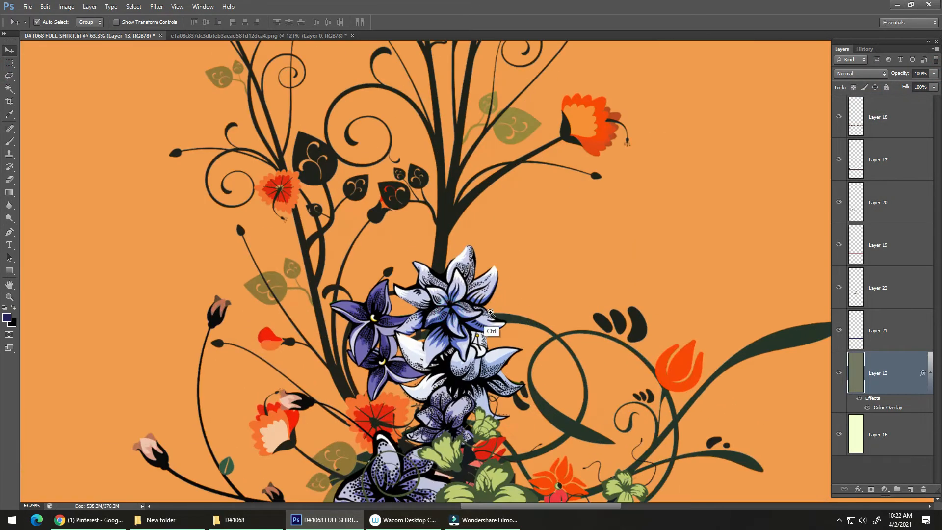
drag(489, 312, 439, 314)
drag(436, 346, 409, 340)
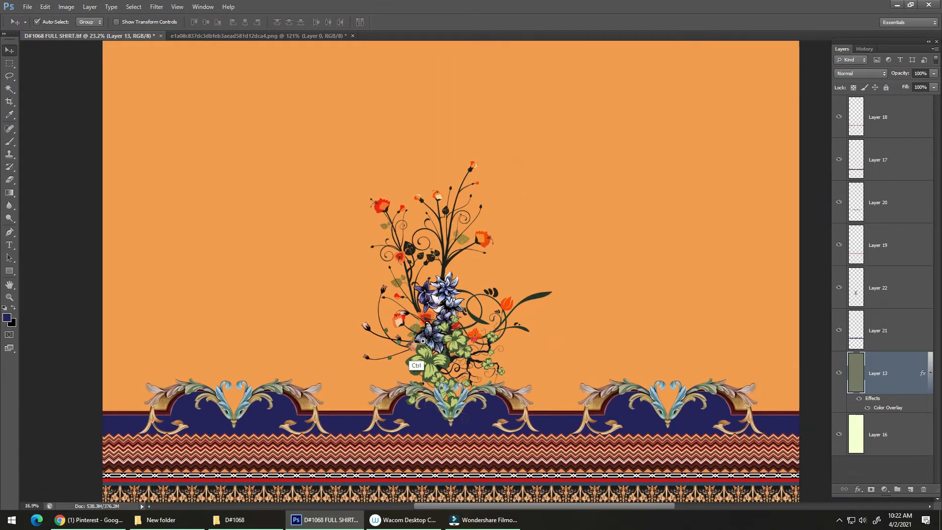
ctrl+click(421, 341)
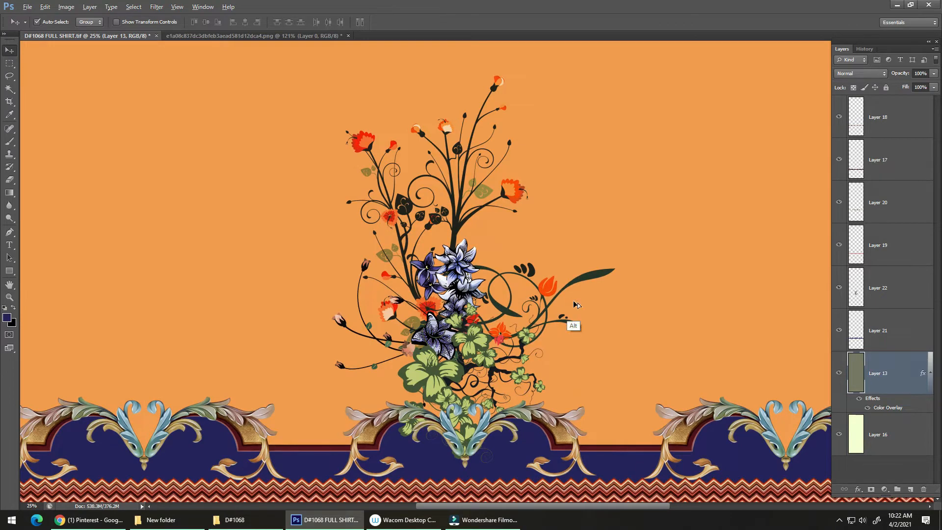
drag(577, 305, 817, 389)
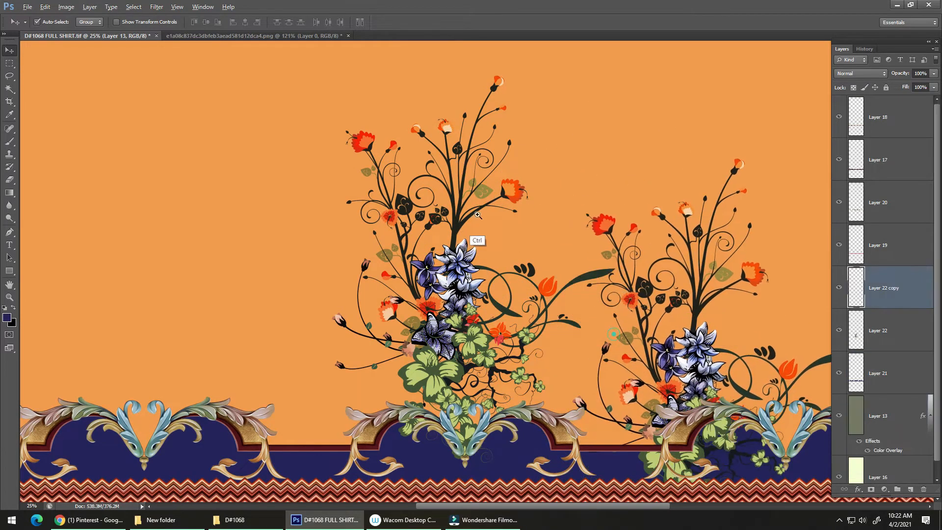
drag(624, 303, 569, 312)
drag(677, 328, 497, 310)
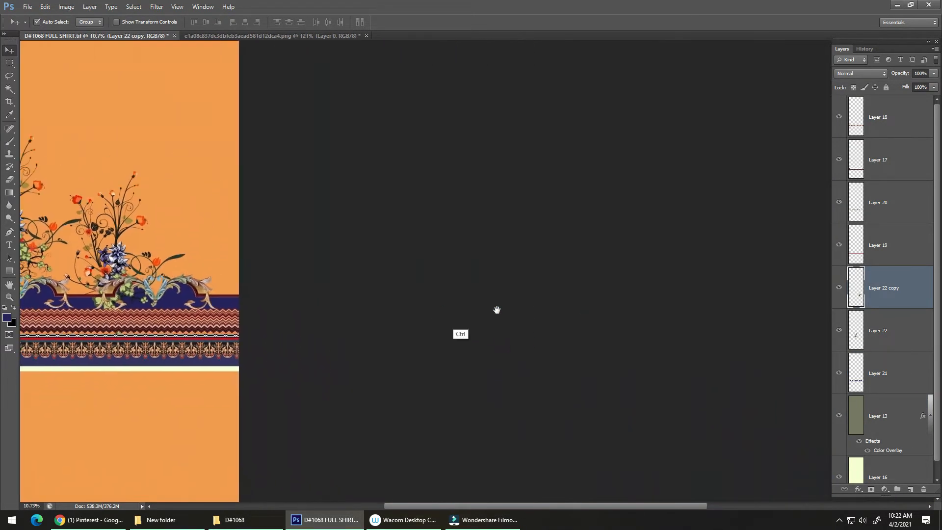
drag(210, 281, 525, 305)
drag(214, 253, 499, 310)
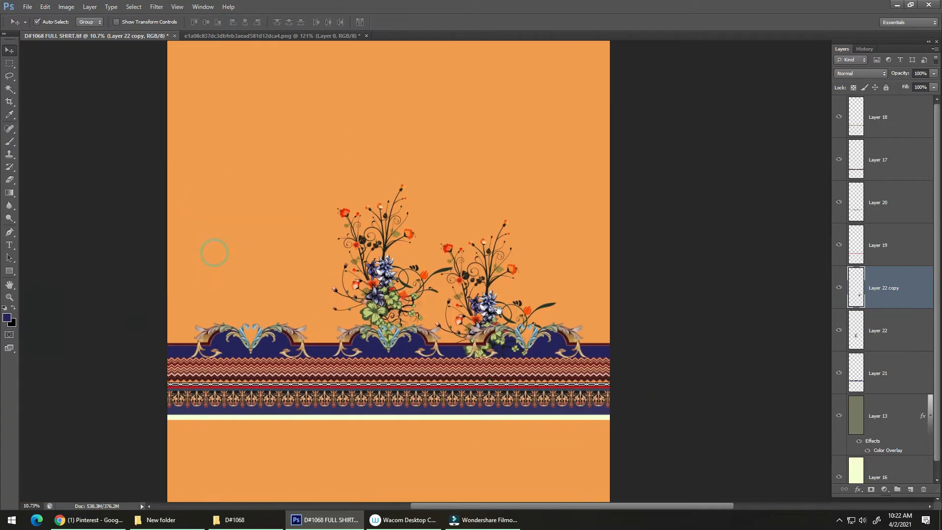
Step: Scale the right-hand bouquet copy to 131.69% and lower it so its upper stems rise from behind the right arch
key(ctrl+t)
drag(550, 219, 551, 284)
key(Return)
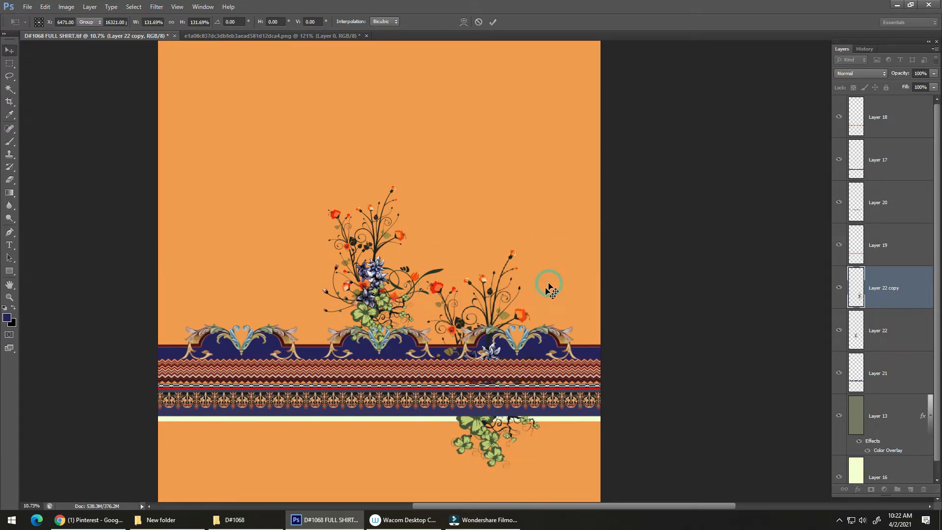
Step: Duplicate the enlarged bouquet onto the left arch and rotate the copy by -60°
drag(521, 318, 277, 295)
key(ctrl+t)
drag(335, 209, 229, 202)
drag(286, 343, 355, 338)
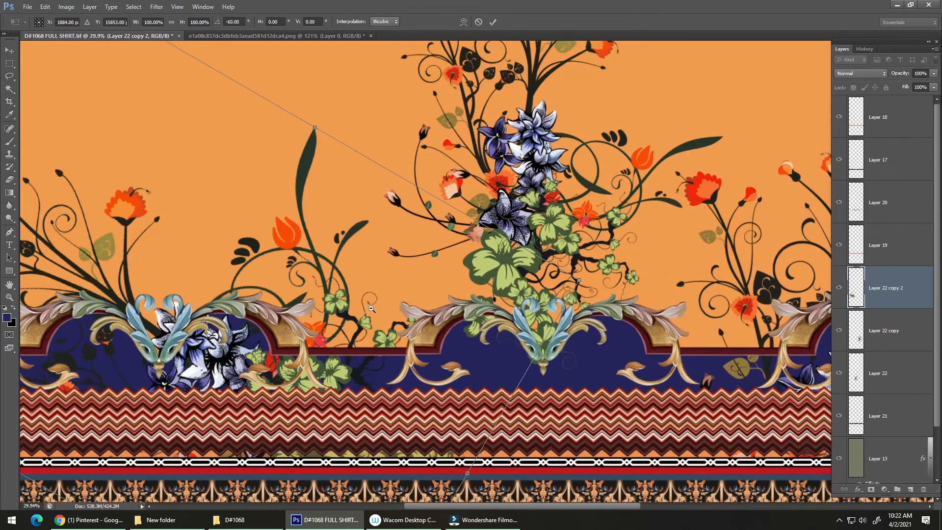
mouse_move(366, 296)
mouse_down()
mouse_move(324, 294)
mouse_move(358, 288)
mouse_up()
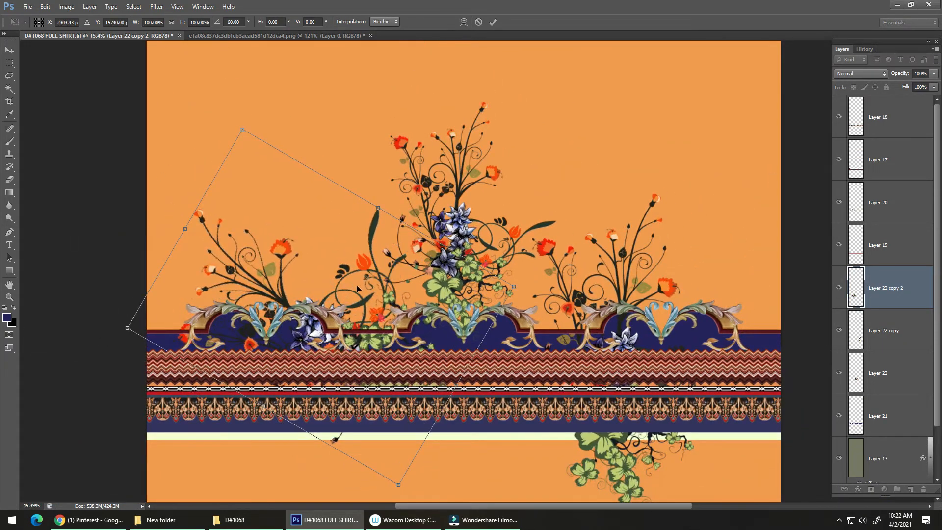
key(Return)
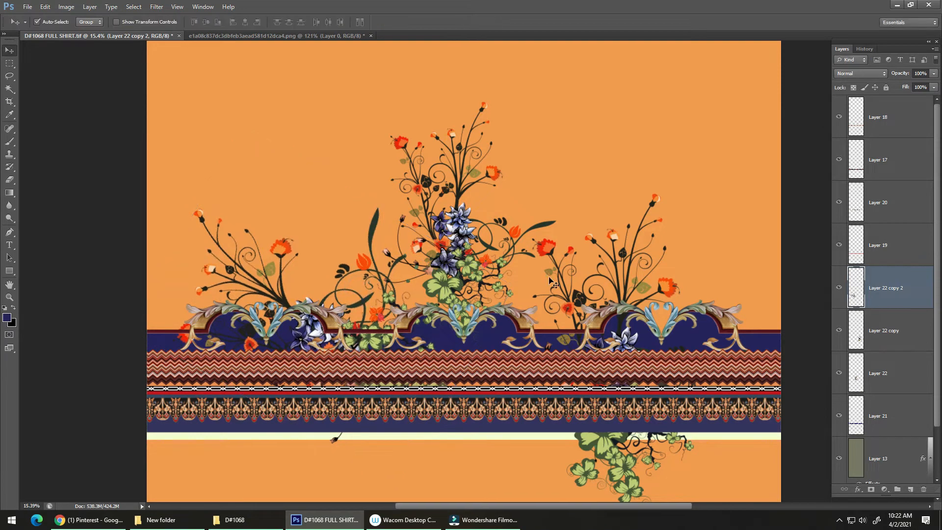
Step: Select all three bouquet layers and move them beneath the arch border on Layer 21
shift+click(618, 294)
shift+click(456, 270)
key(ctrl+bracketleft)
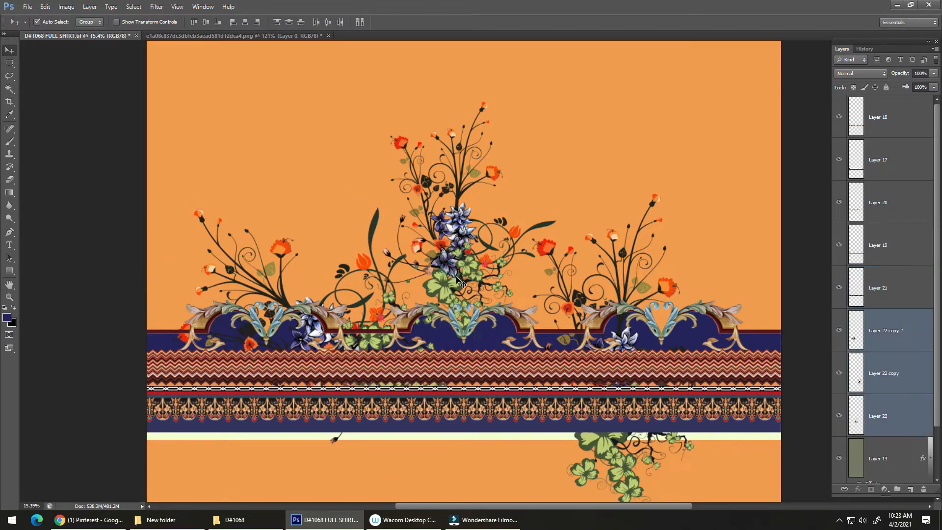
drag(526, 307, 497, 312)
drag(498, 313, 456, 332)
drag(458, 335, 466, 334)
mouse_move(475, 330)
mouse_down()
mouse_move(468, 356)
mouse_move(489, 339)
mouse_up()
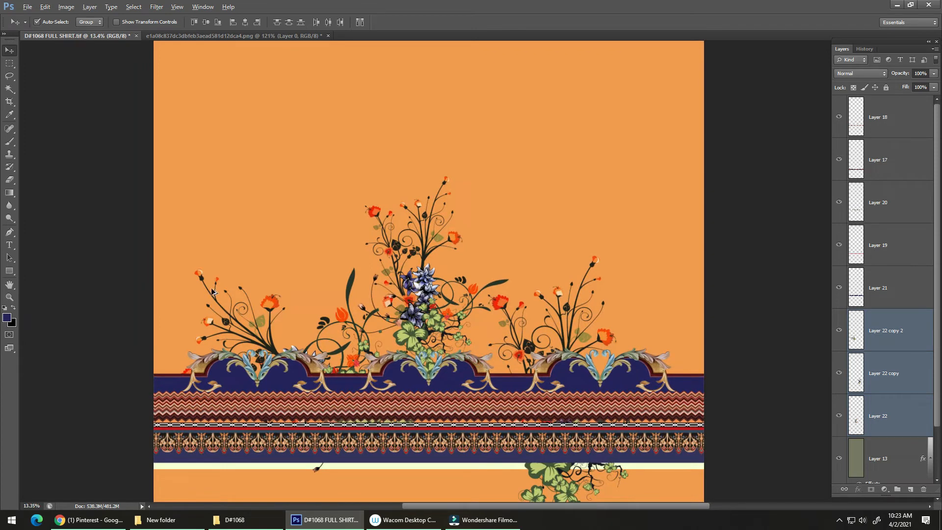
Step: Duplicate the rotated left bouquet to the shirt's right edge and the enlarged right bouquet to its left edge, both partly cut off
drag(204, 278, 548, 301)
key(ctrl+z)
click(127, 265)
mouse_move(204, 279)
mouse_down()
mouse_move(320, 291)
mouse_move(675, 293)
mouse_move(638, 320)
mouse_move(618, 320)
mouse_up()
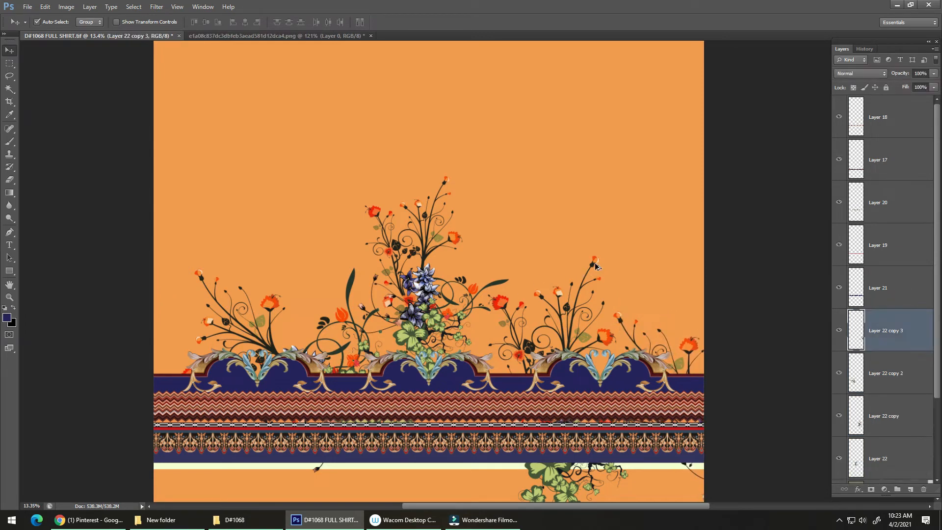
drag(597, 266, 195, 320)
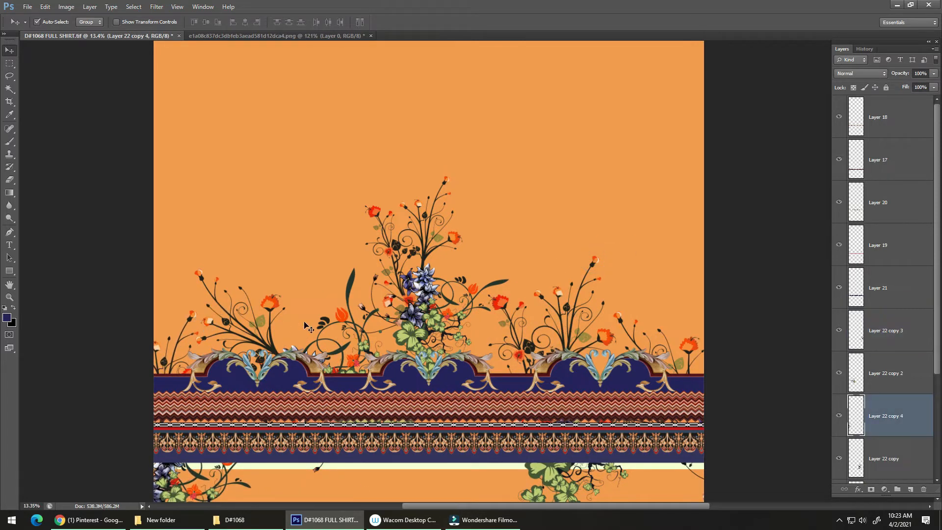
Step: Delete the parts of the bouquet copies that extend below the arches behind the lower borders, clear the selection and save the file
drag(489, 263, 441, 124)
drag(486, 211, 451, 232)
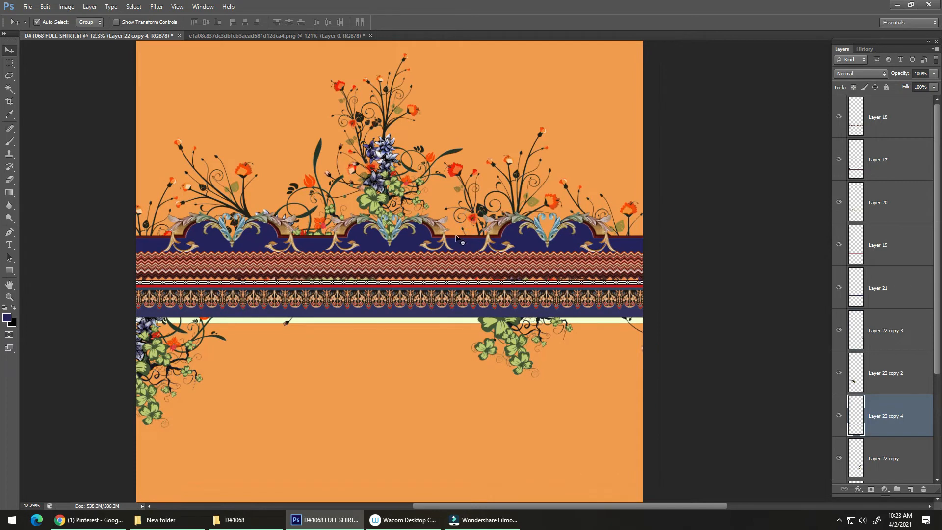
key(m)
drag(678, 248, 59, 451)
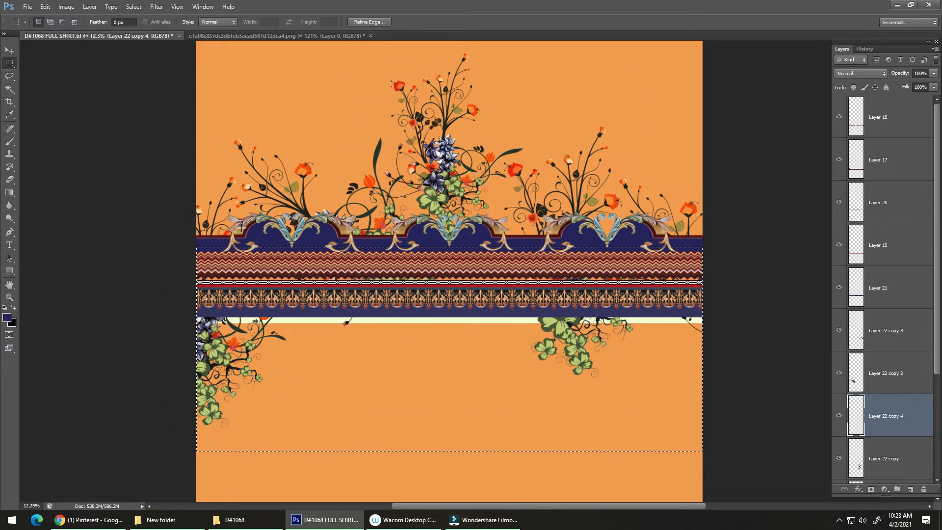
key(Delete)
key(v)
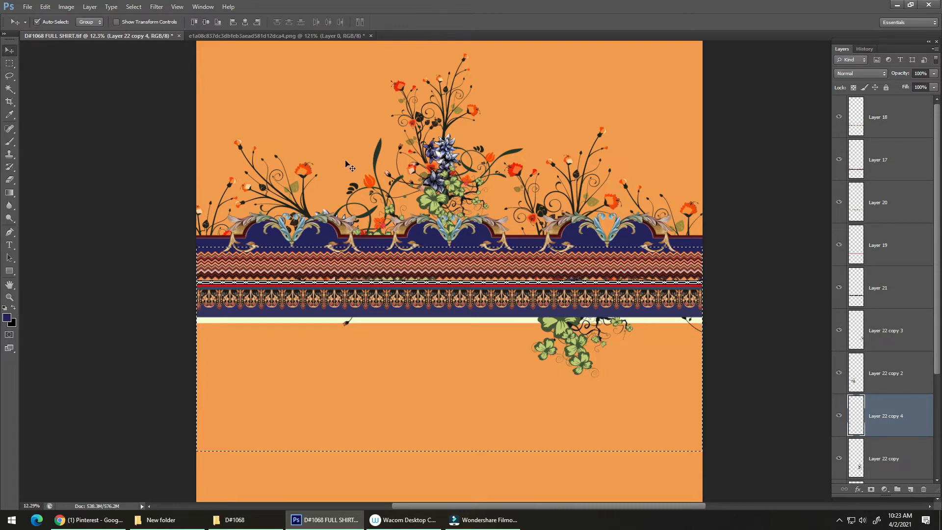
click(303, 170)
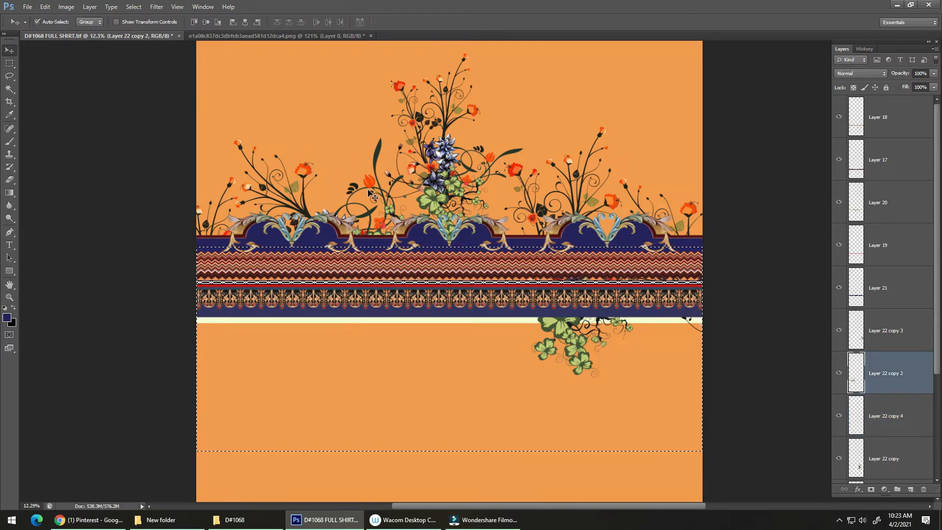
click(614, 205)
click(687, 216)
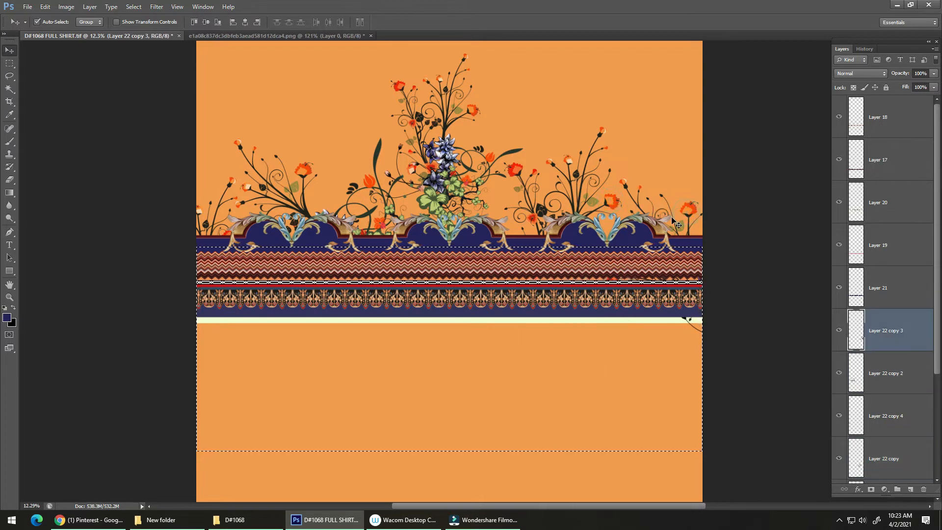
key(ctrl+d)
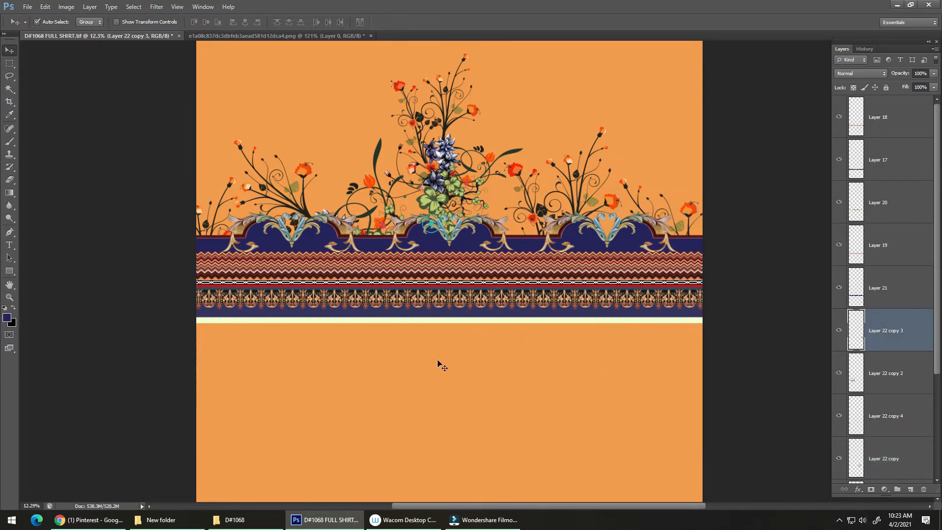
key(ctrl+s)
Step: Add a new empty layer directly above the orange background Layer 13
drag(514, 74, 463, 261)
scroll(463, 261, down, 1)
drag(405, 347, 435, 330)
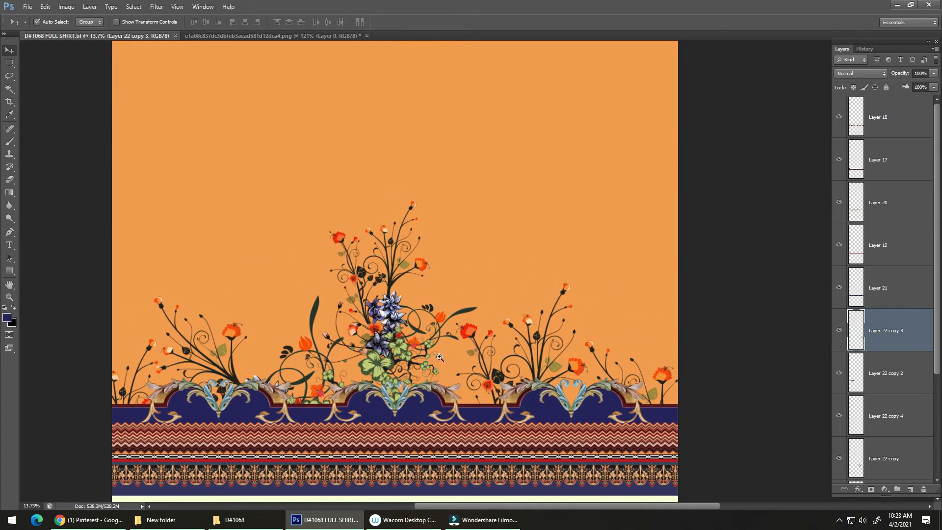
scroll(429, 362, down, 2)
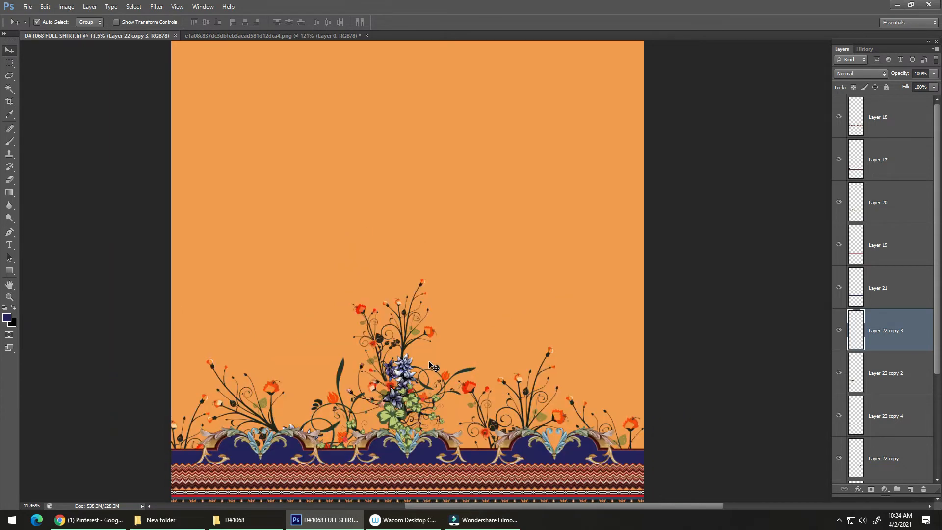
mouse_move(438, 384)
mouse_down()
mouse_move(434, 368)
mouse_move(440, 393)
mouse_up()
drag(440, 396, 432, 374)
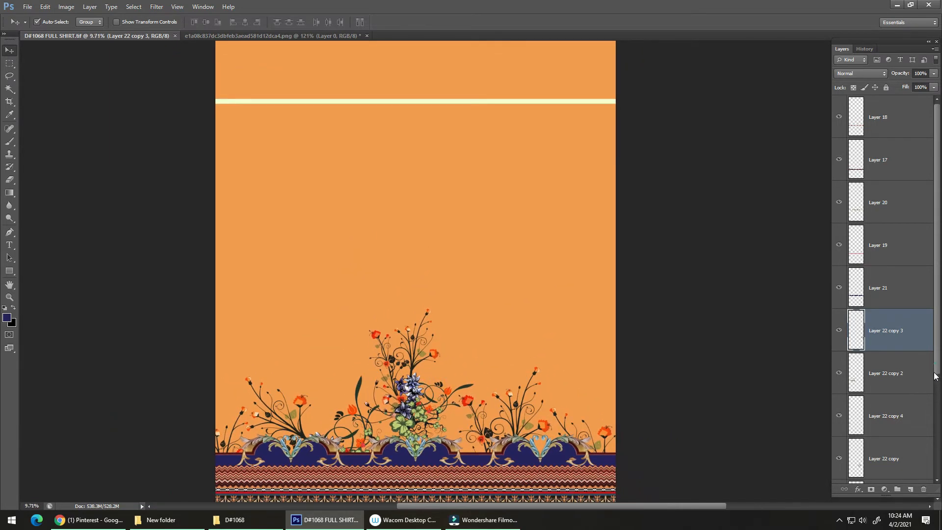
scroll(935, 375, down, 3)
click(902, 438)
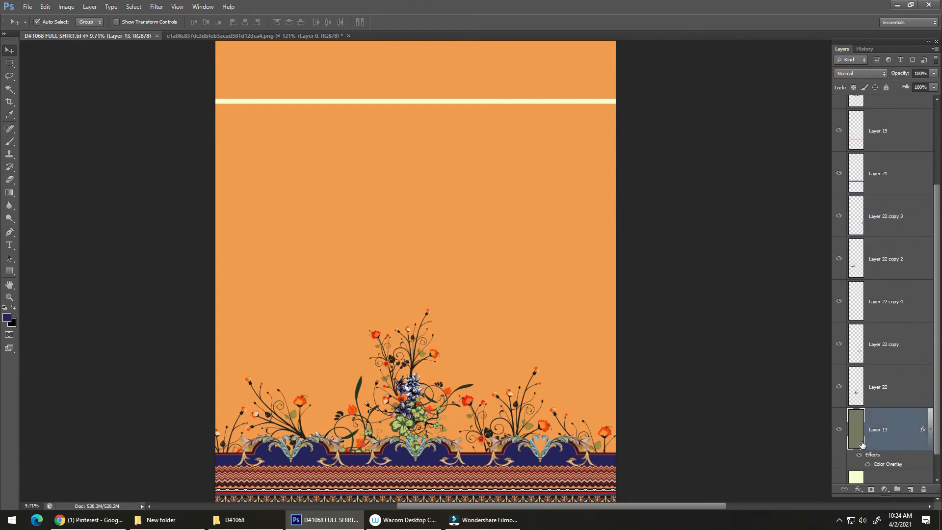
click(911, 490)
Step: Show the guides, select the area from the upper cream line to the arch border, and fill it with an upward navy-to-transparent linear gradient
key(m)
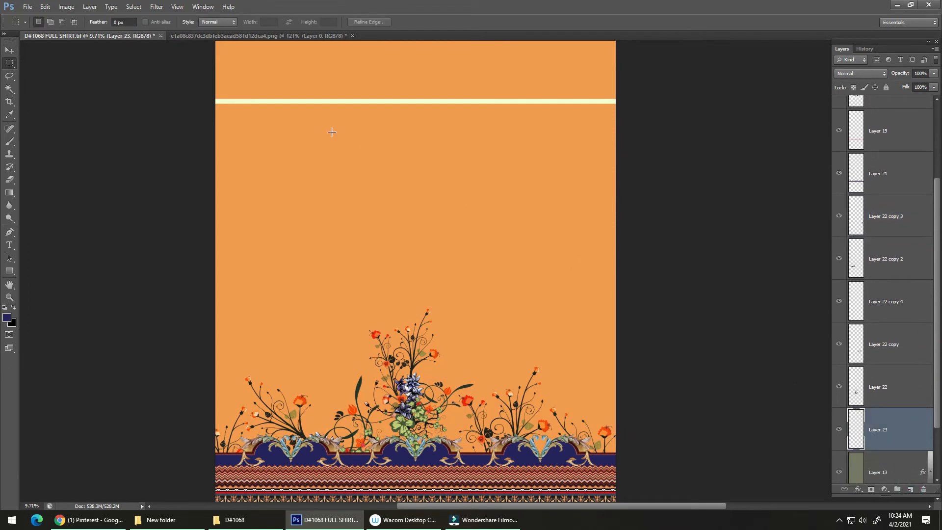
key(ctrl+semicolon)
drag(214, 101, 616, 457)
key(g)
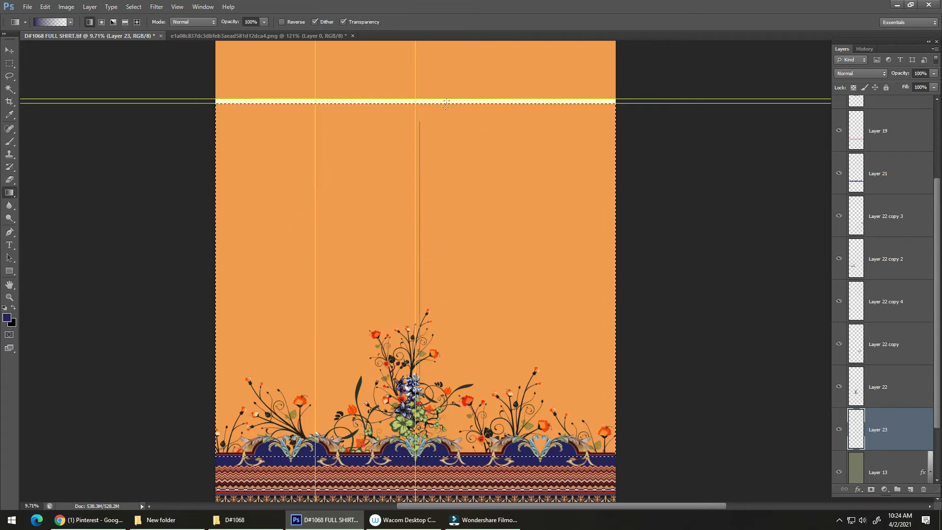
drag(446, 103, 466, 106)
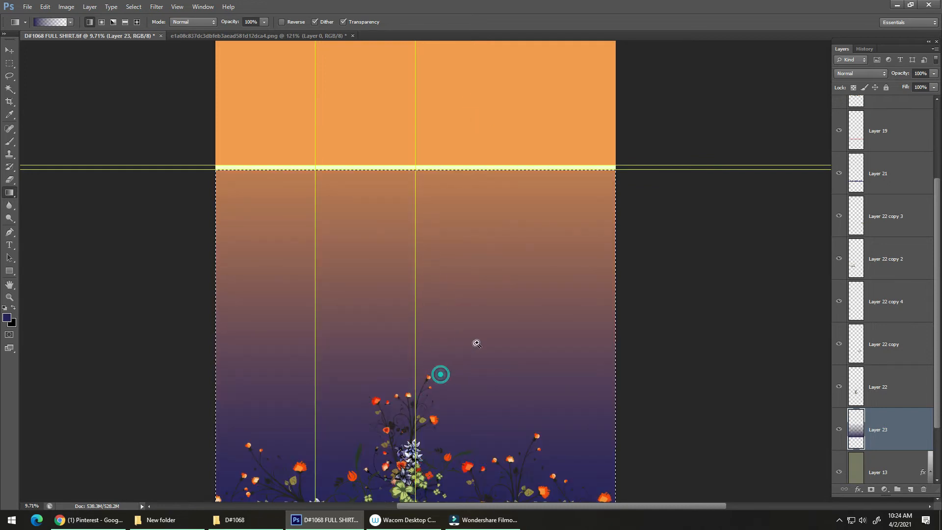
Step: Hide the gradient on Layer 23 and switch to the document with the original floral artwork
drag(477, 343, 434, 294)
drag(485, 369, 464, 377)
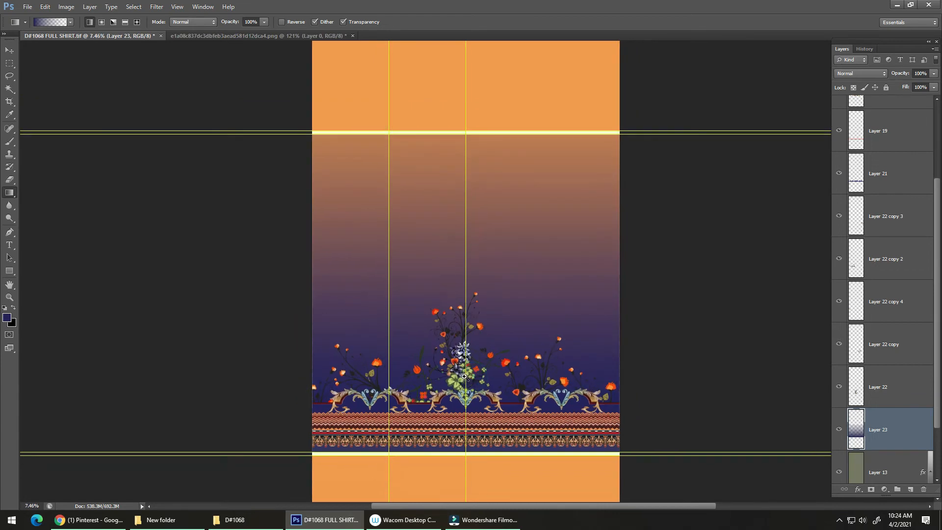
mouse_move(472, 250)
mouse_down()
mouse_move(469, 347)
mouse_move(462, 261)
mouse_up()
mouse_move(466, 297)
mouse_down()
mouse_move(485, 277)
mouse_move(470, 292)
mouse_up()
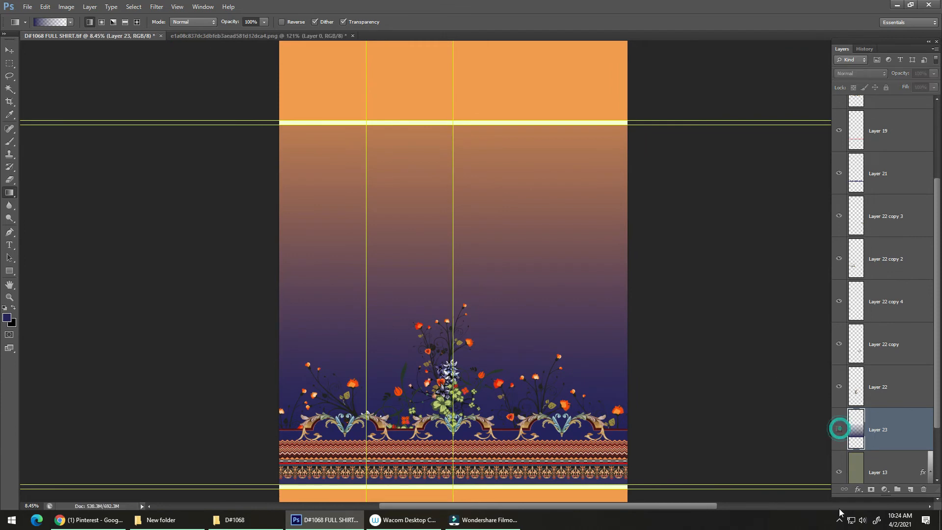
click(839, 428)
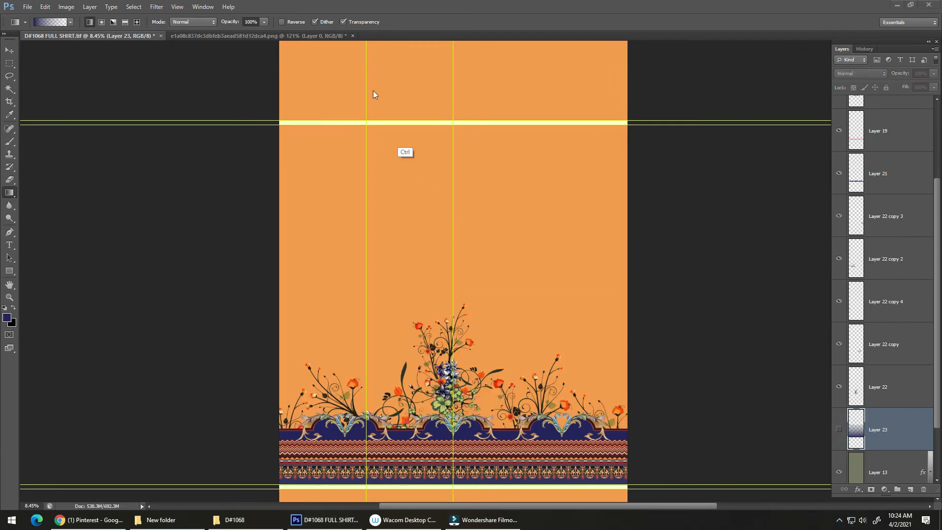
click(272, 36)
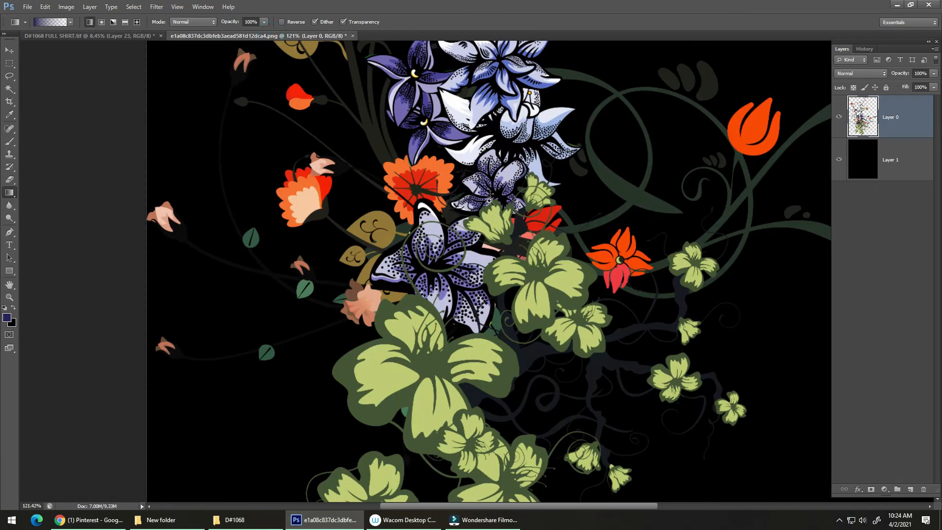
Step: Delete the black Layer 1 beneath the floral artwork, and save and close that document
drag(490, 233, 451, 233)
key(ctrl+s)
key(Escape)
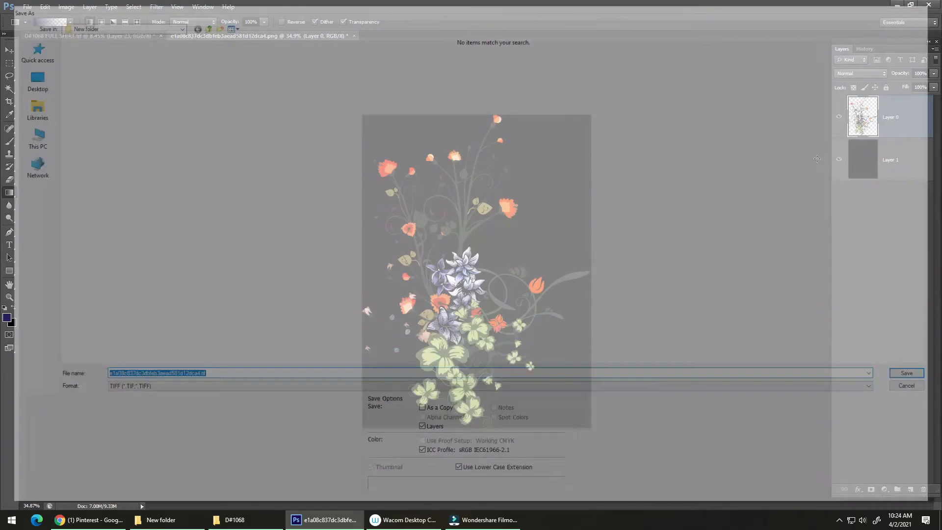
click(862, 160)
key(Delete)
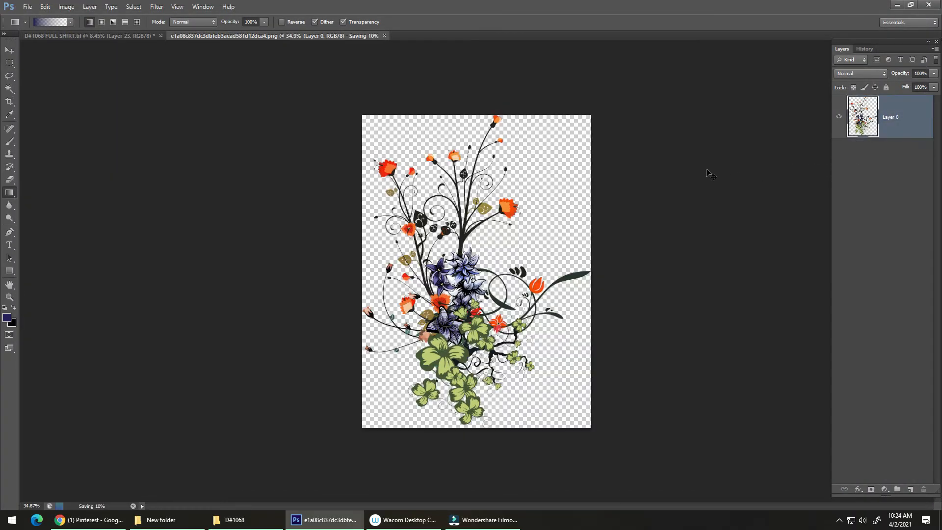
Step: Open the red-and-gold ornament image af7a1a9836faeaacae52ded0e221a588.png from the motif folder 1 SEARCHING > New folder in Photoshop
key(alt+Tab)
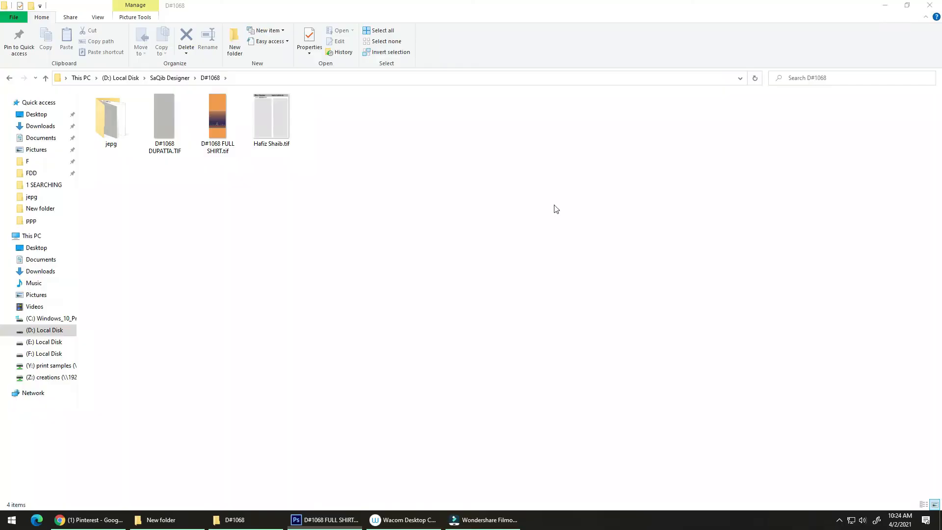
key(alt+Tab)
key(alt+Tab)
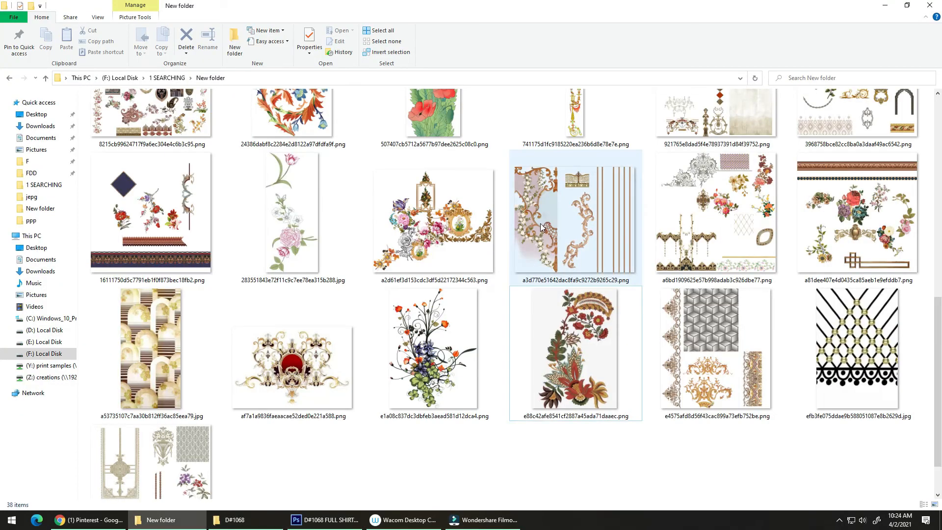
drag(332, 384, 881, 361)
key(alt+Tab)
key(alt+Tab)
key(alt+Tab)
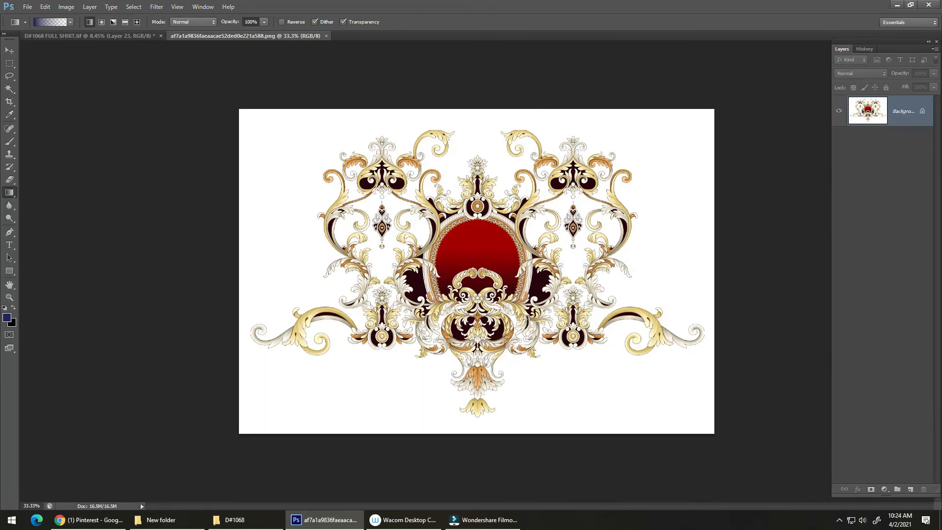
Step: Examine the details of the red-and-gold baroque ornament up close and close its document without editing it
mouse_move(466, 237)
mouse_down()
mouse_move(537, 215)
mouse_move(465, 229)
mouse_up()
drag(417, 294, 428, 304)
drag(405, 394, 417, 373)
key(ctrl+w)
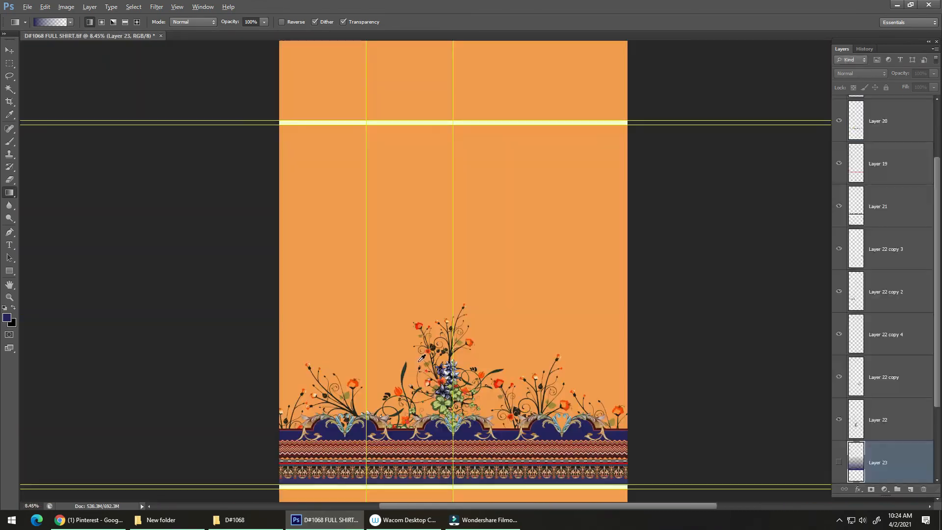
Step: Open the scroll border motif sheet a3d770e51642dac8fa9c9272b9265c29.png from the same motif folder in Photoshop
key(alt+Tab)
key(alt+Tab)
key(alt+Tab)
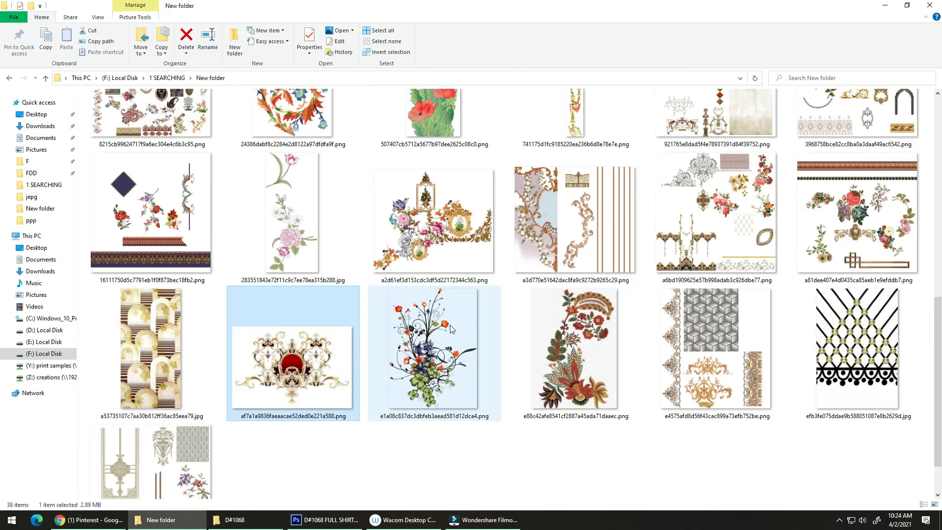
drag(606, 253, 887, 292)
key(alt+Tab)
key(alt+space)
key(alt+Tab)
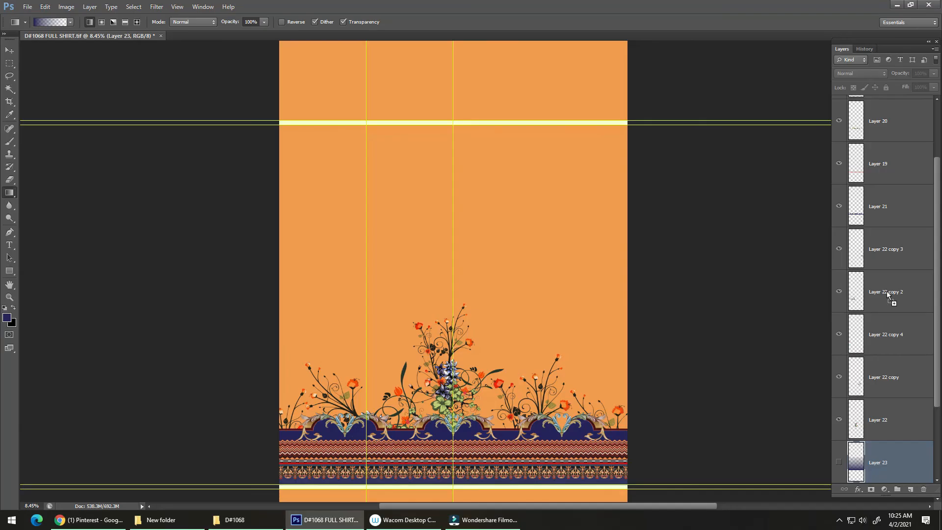